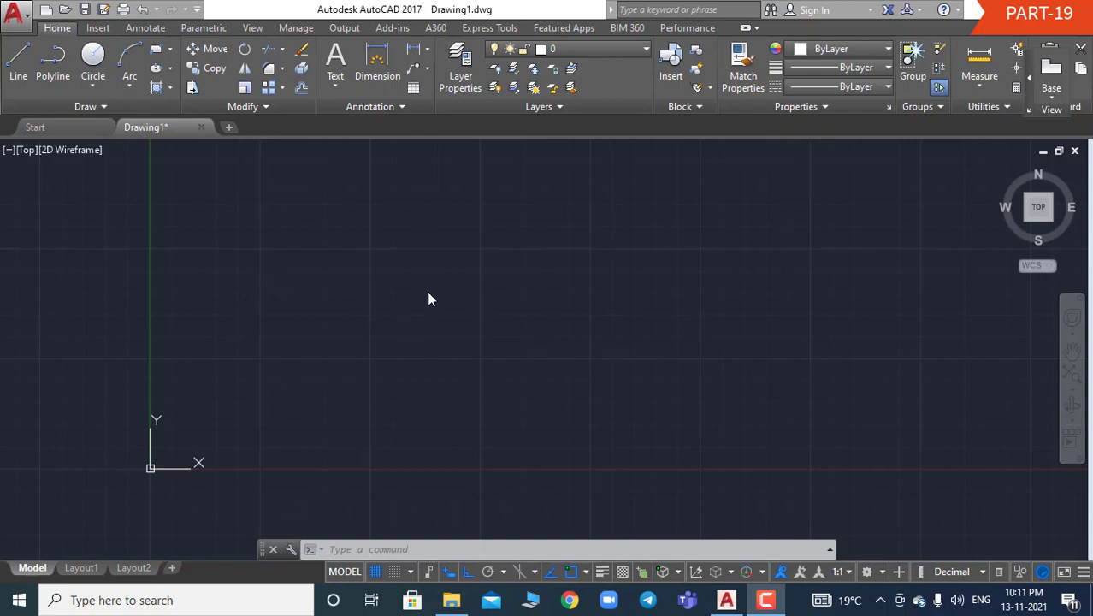
right_click(430, 212)
click(473, 344)
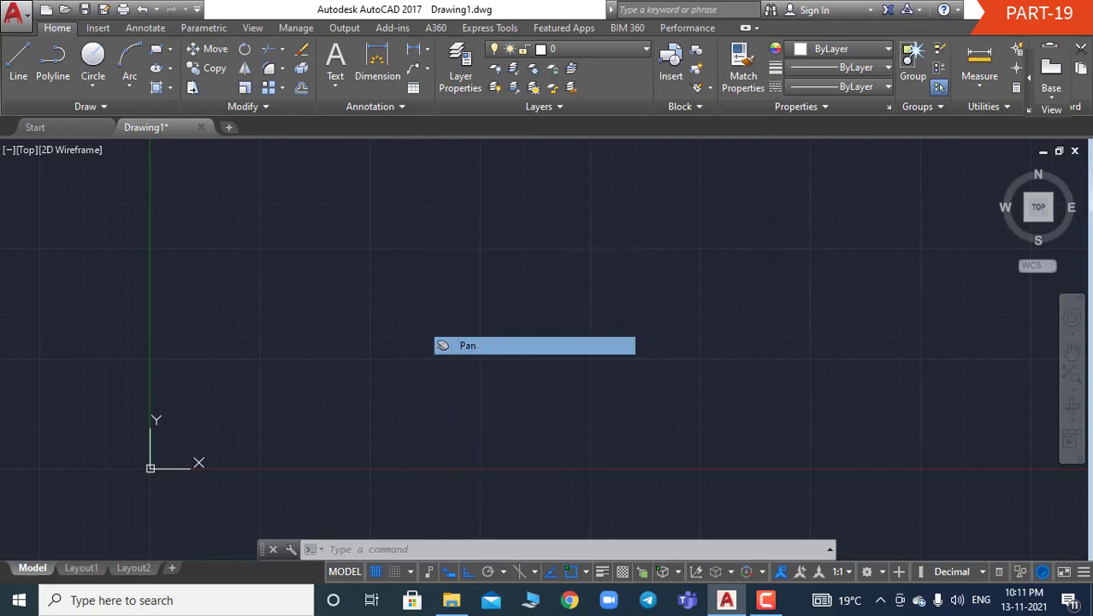
drag(411, 222, 427, 283)
key(Escape)
key(Escape)
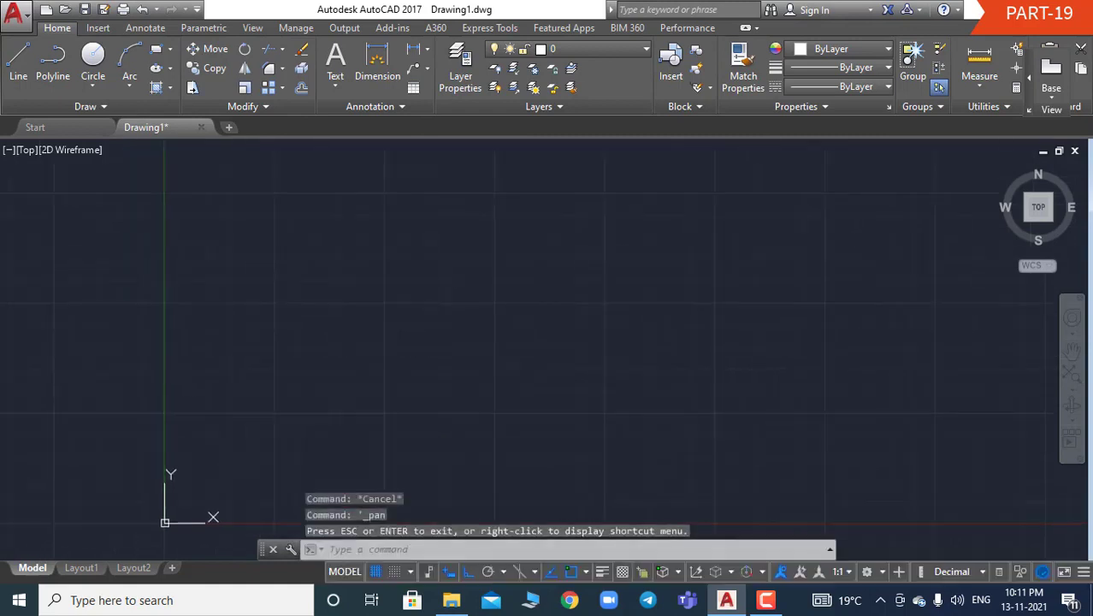
key(Escape)
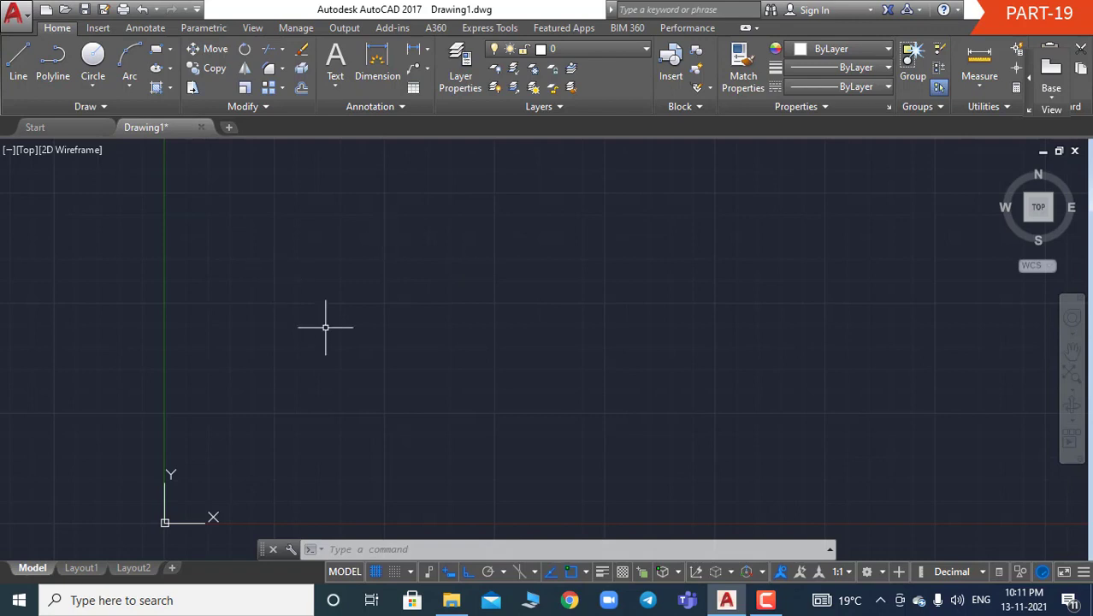
- Draw a circle centred at about (17.3, 25.8) with a radius of about 2.18
text(c)
key(Return)
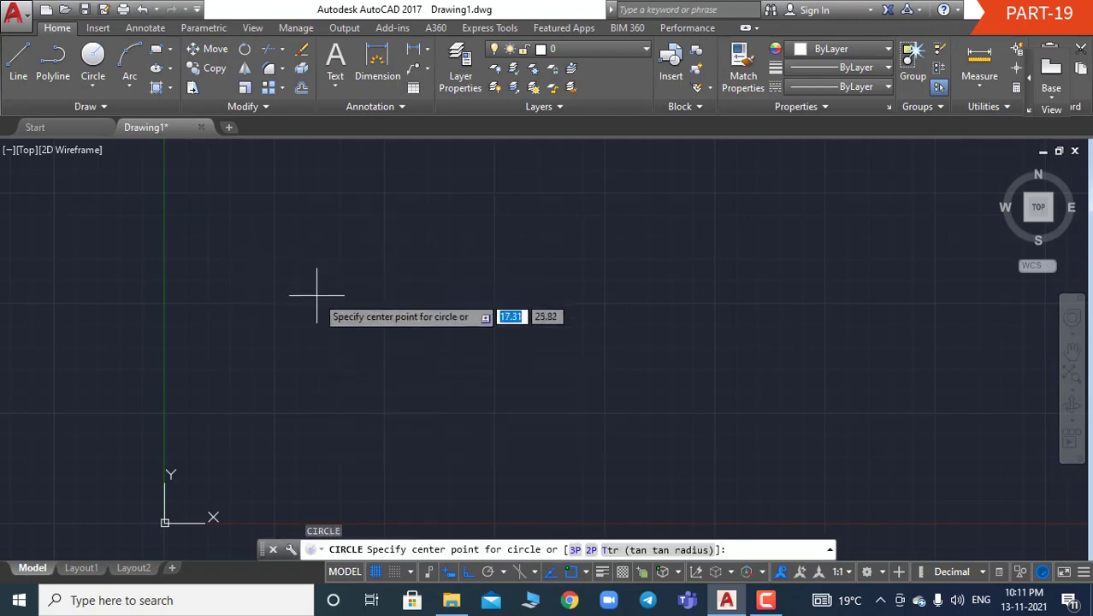
click(316, 295)
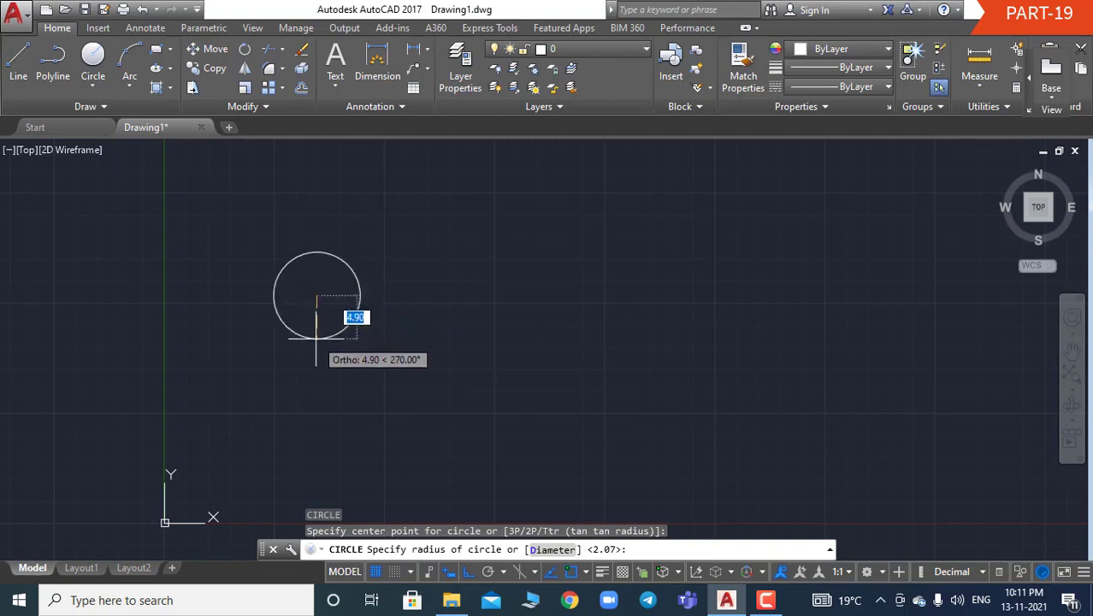
click(316, 314)
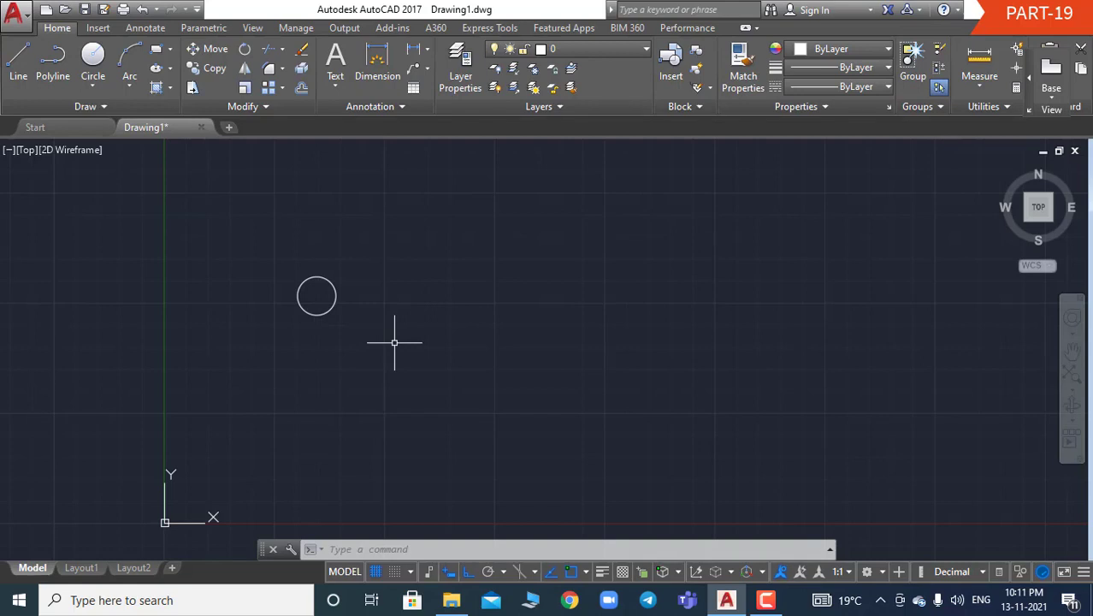
key(Escape)
key(Escape)
key(Escape)
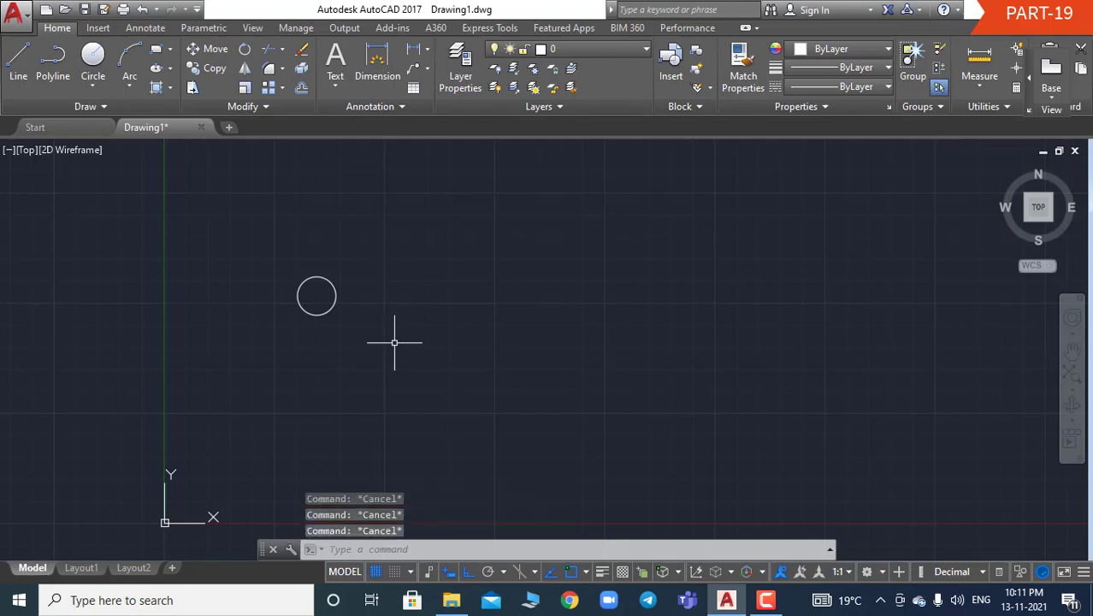
- Copy the circle from its centre ten times along a freehand horizontal row extending about 41.5 units to its right
text(co)
key(Return)
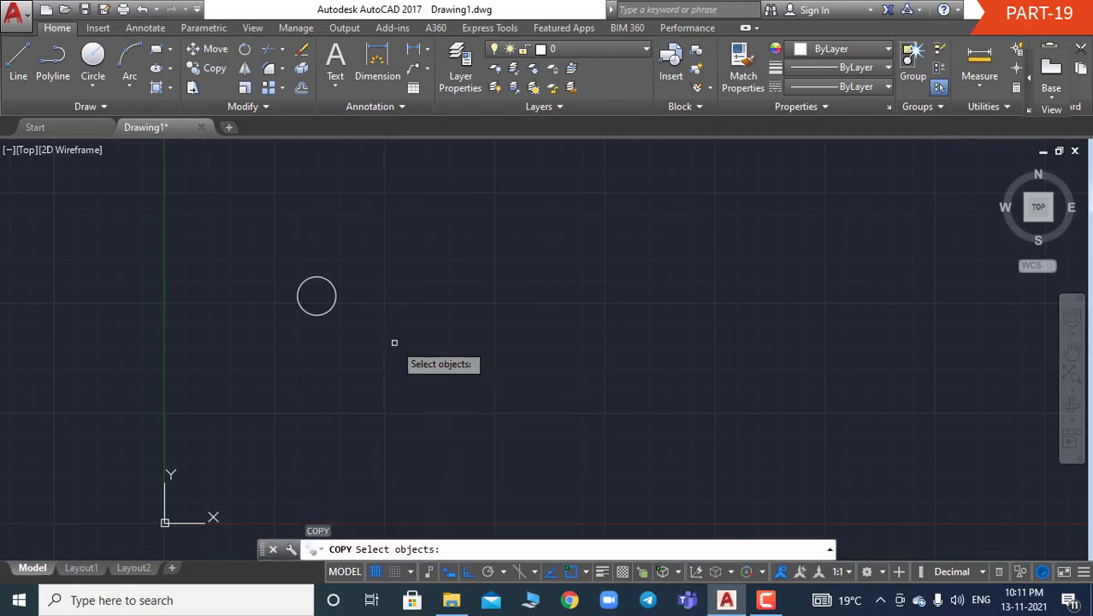
click(325, 312)
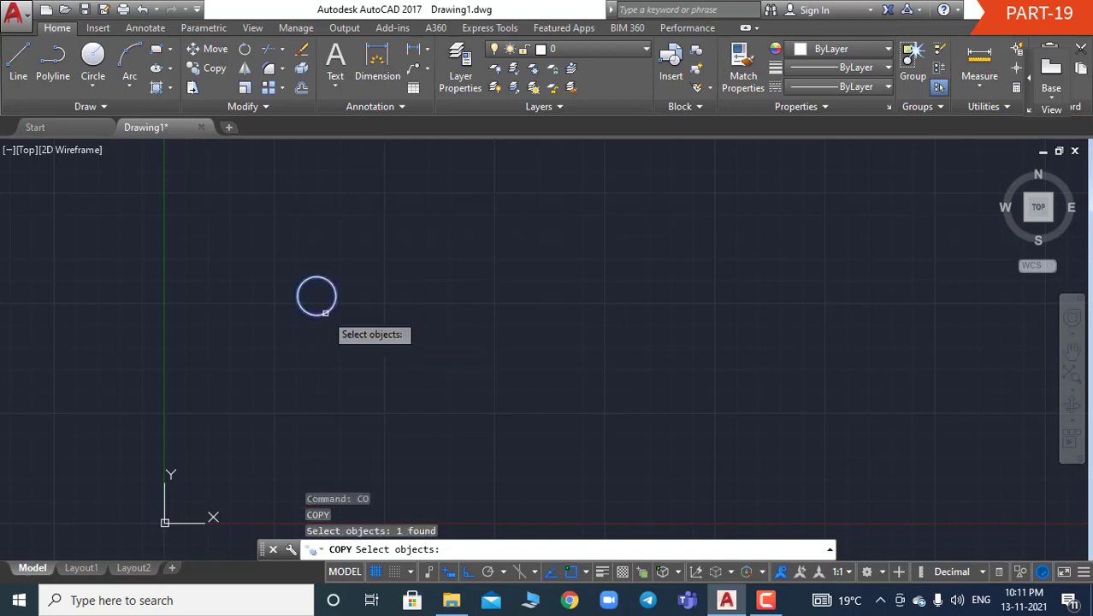
key(Return)
click(316, 296)
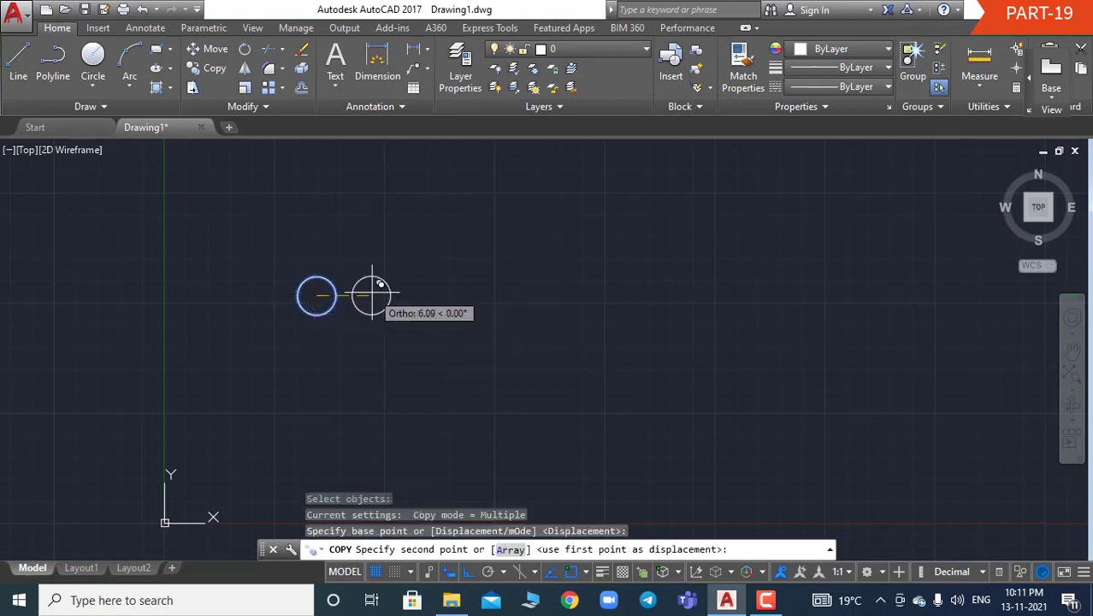
click(367, 296)
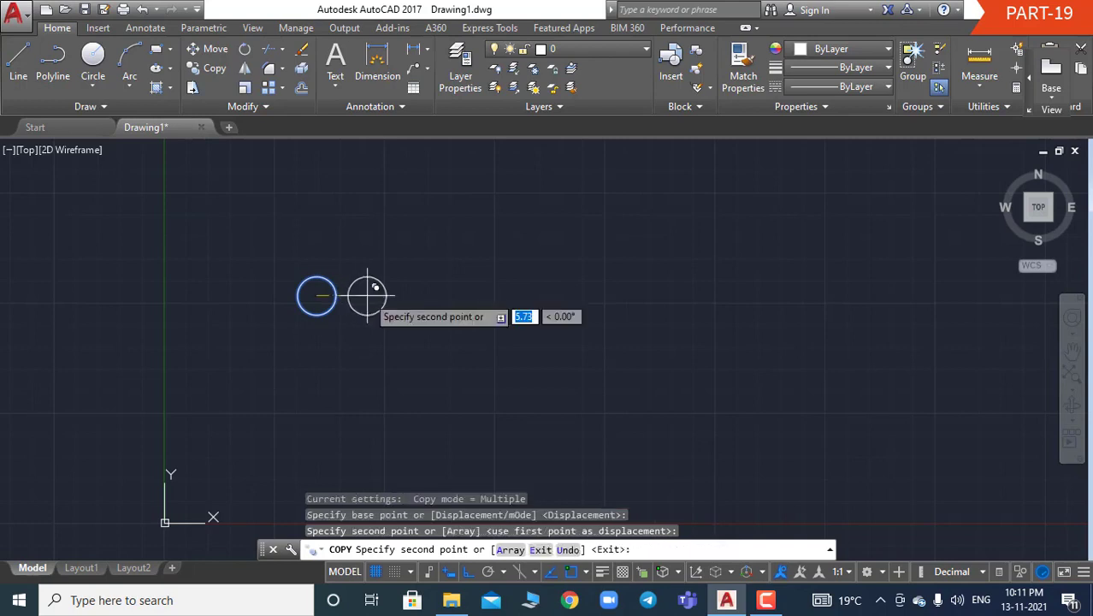
click(420, 296)
click(464, 295)
click(536, 295)
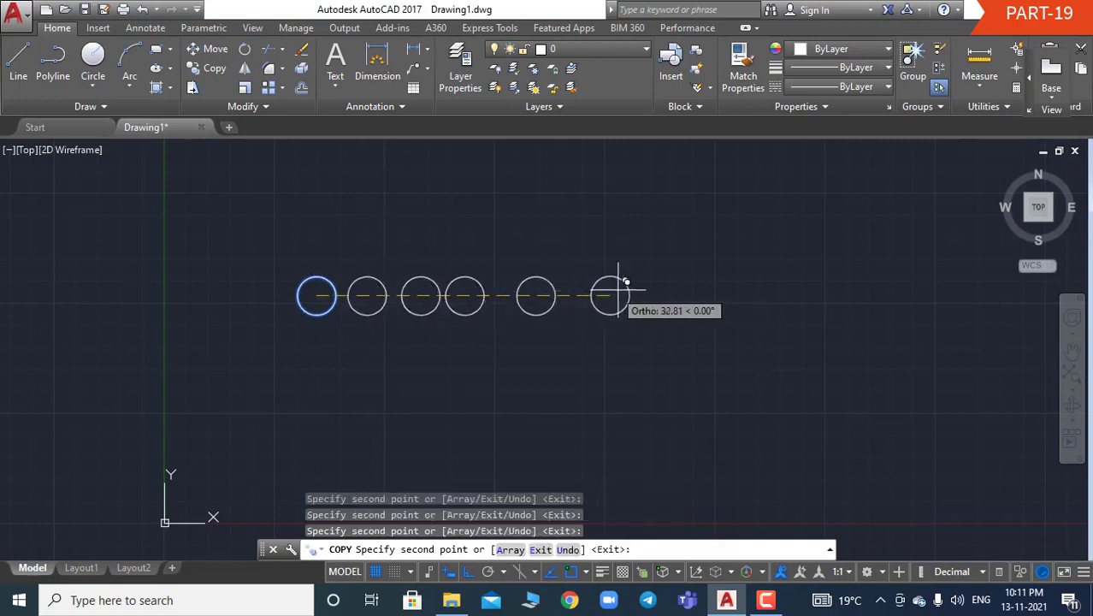
click(622, 296)
click(500, 296)
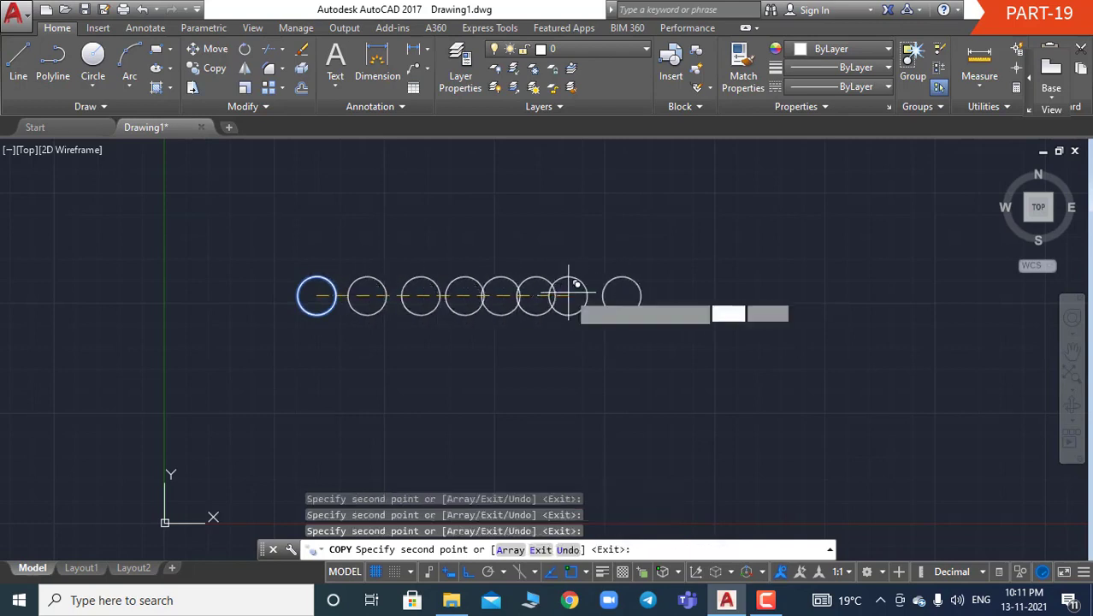
click(569, 296)
click(603, 296)
click(654, 296)
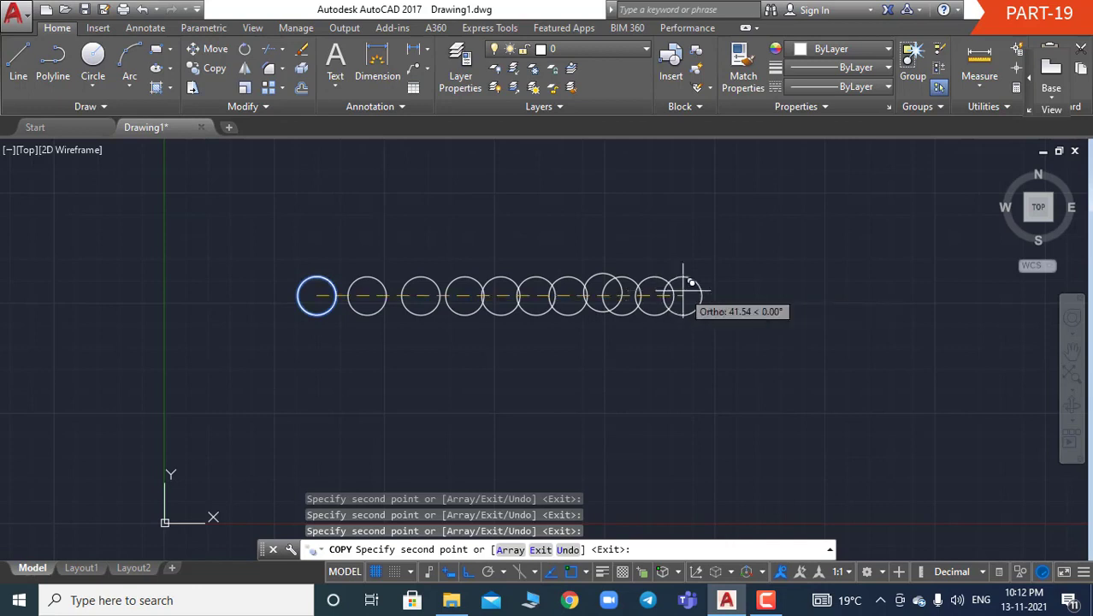
click(684, 291)
key(Escape)
key(Escape)
key(Escape)
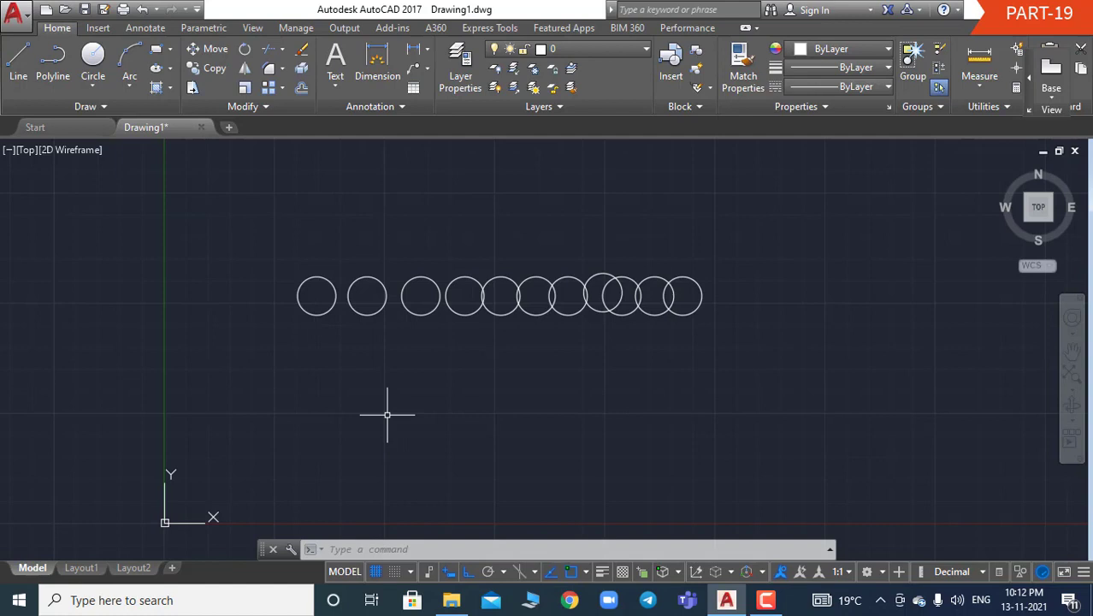
text(c)
key(Return)
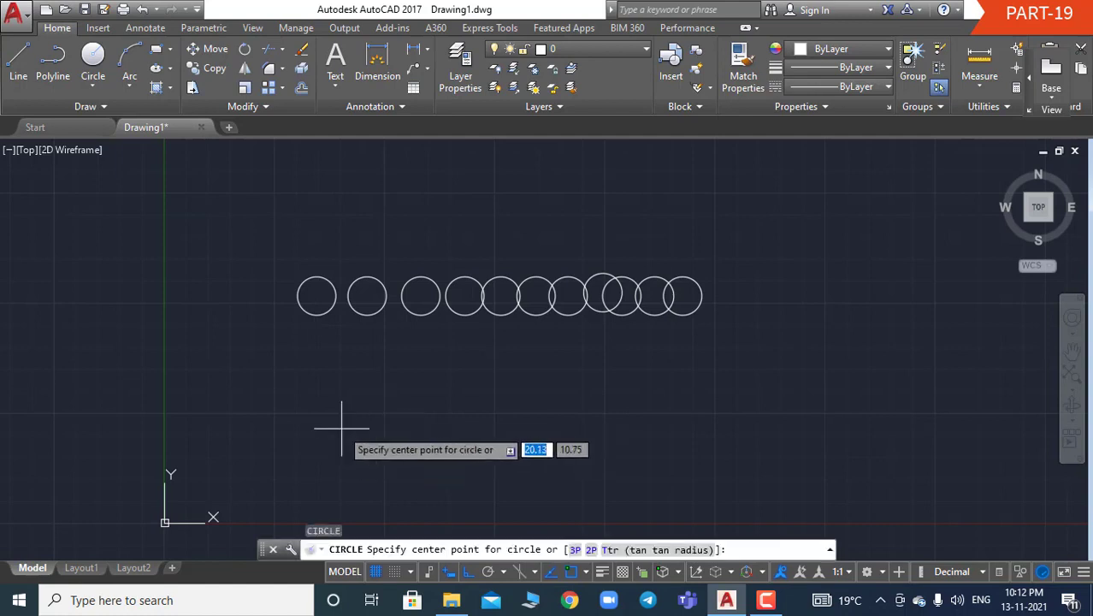
key(Escape)
key(Escape)
key(Escape)
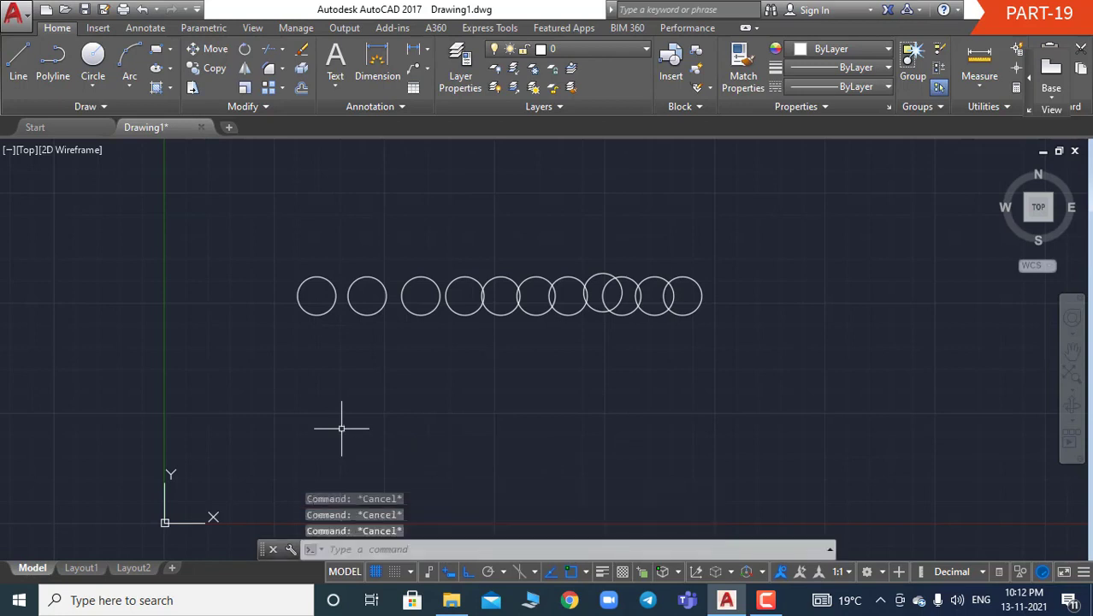
- Move the whole row of eleven circles straight up toward the upper edge of the drawing area
text(MOVE)
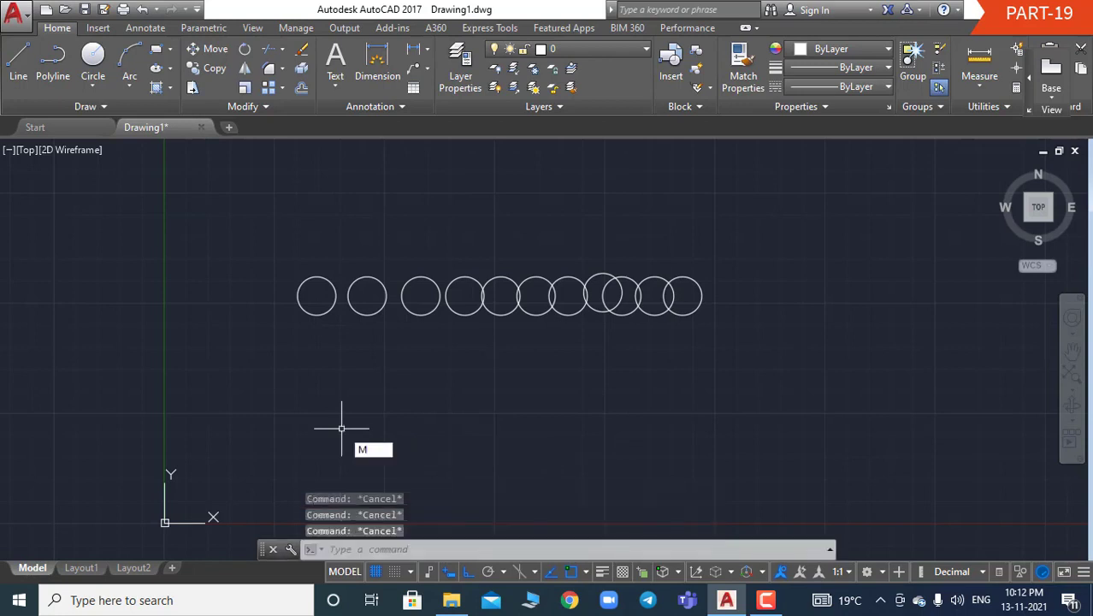
key(Return)
click(746, 330)
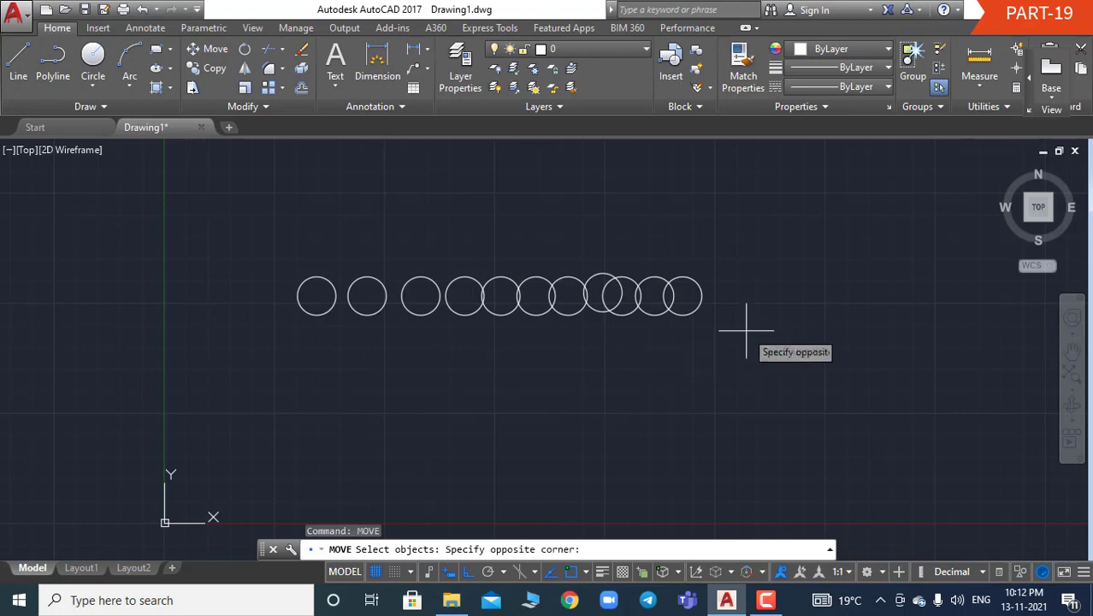
click(216, 236)
key(Return)
click(480, 286)
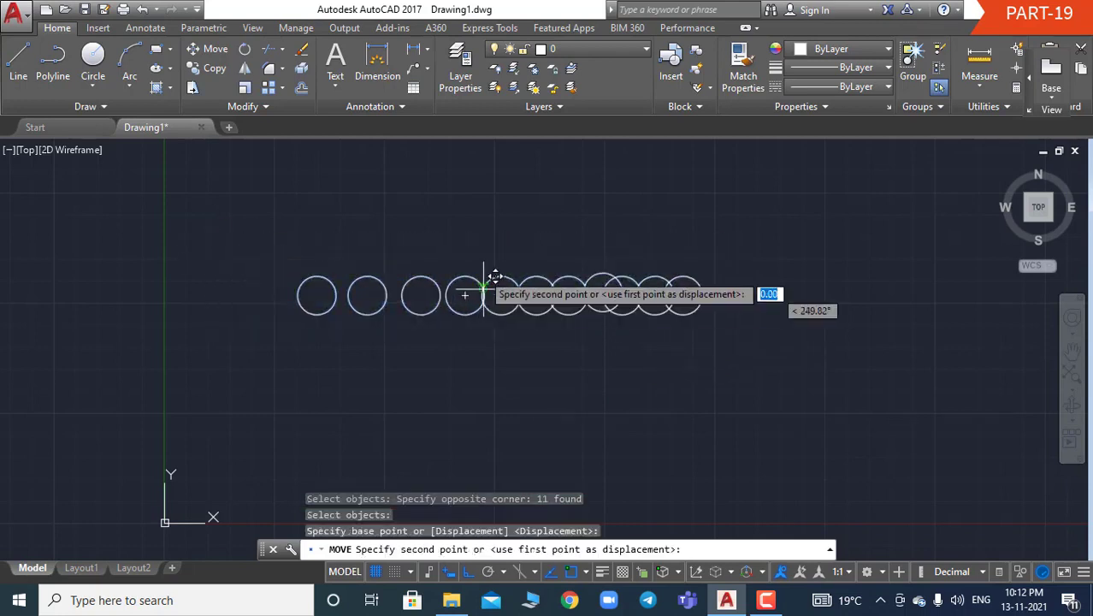
click(466, 188)
key(Escape)
key(Escape)
key(Escape)
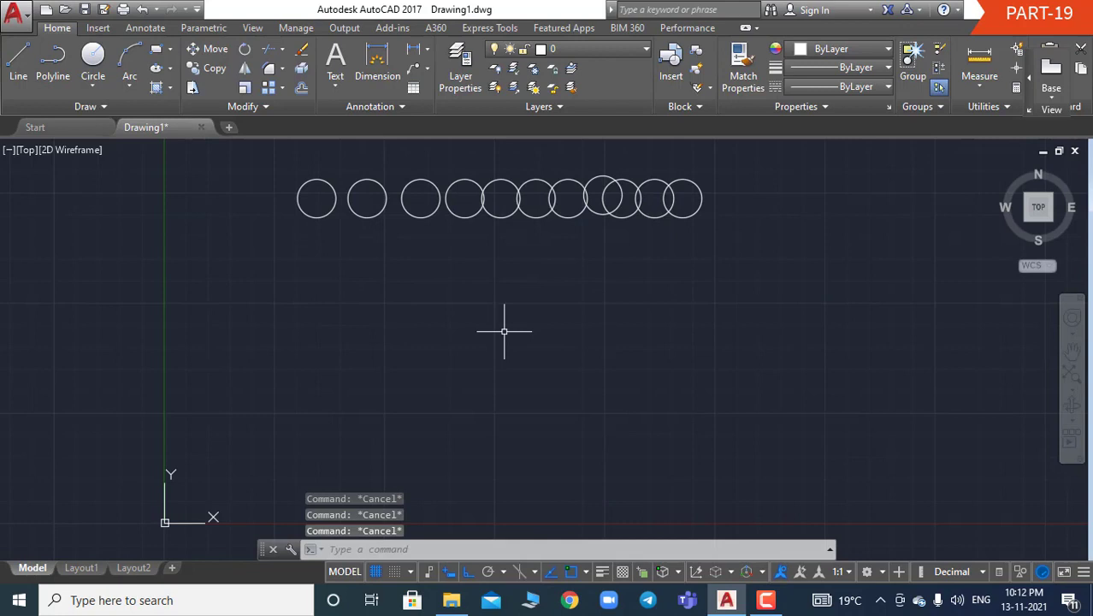
- Draw a separate circle of about the same size in the empty space below the left end of the row
text(c)
key(Return)
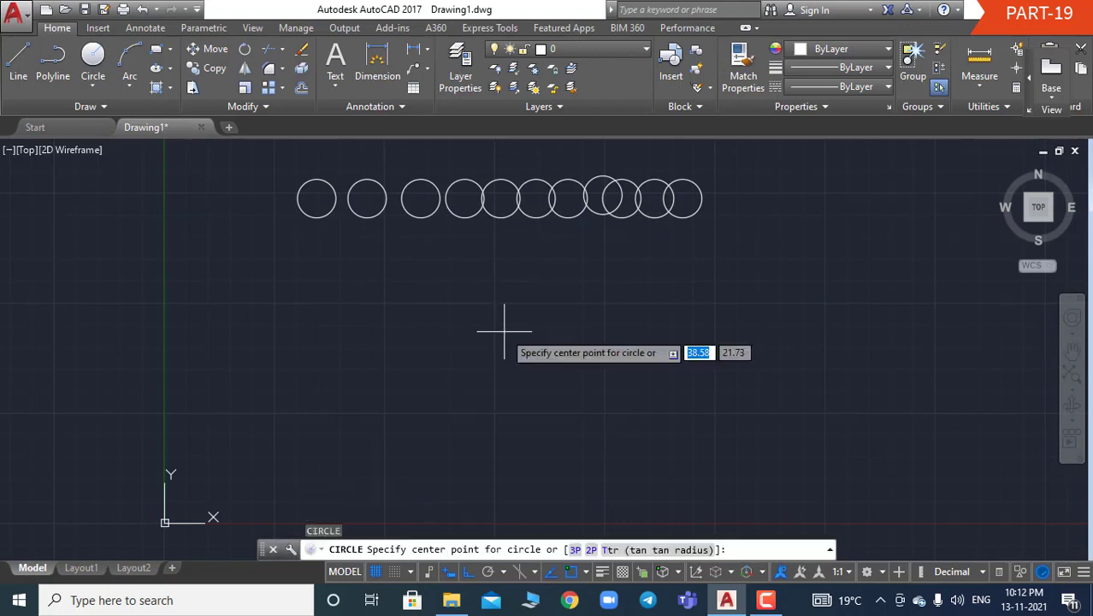
click(345, 373)
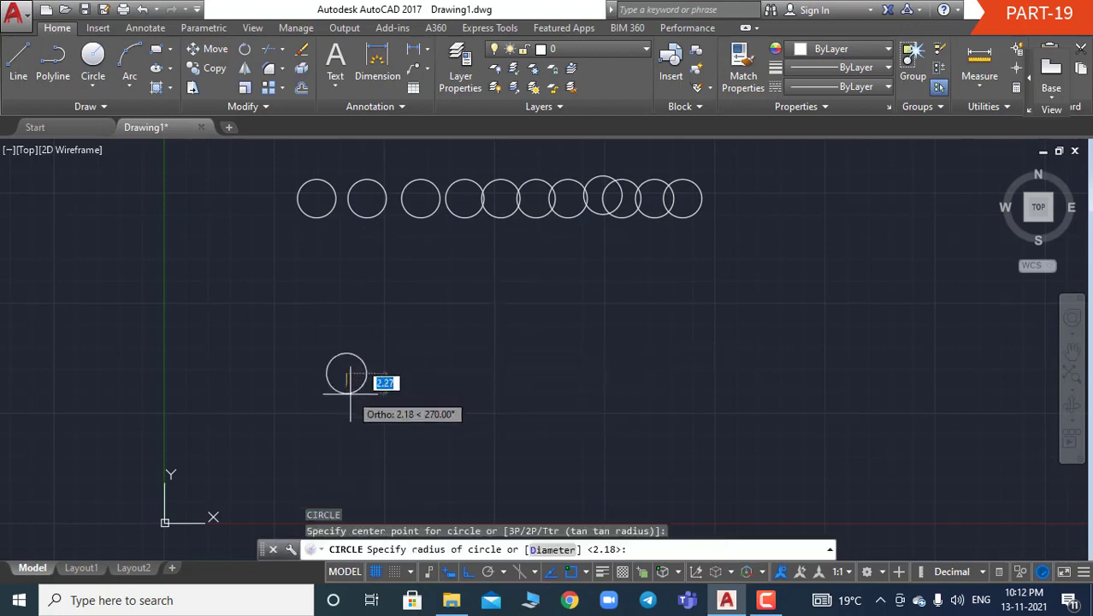
click(363, 373)
key(Escape)
key(Escape)
key(Escape)
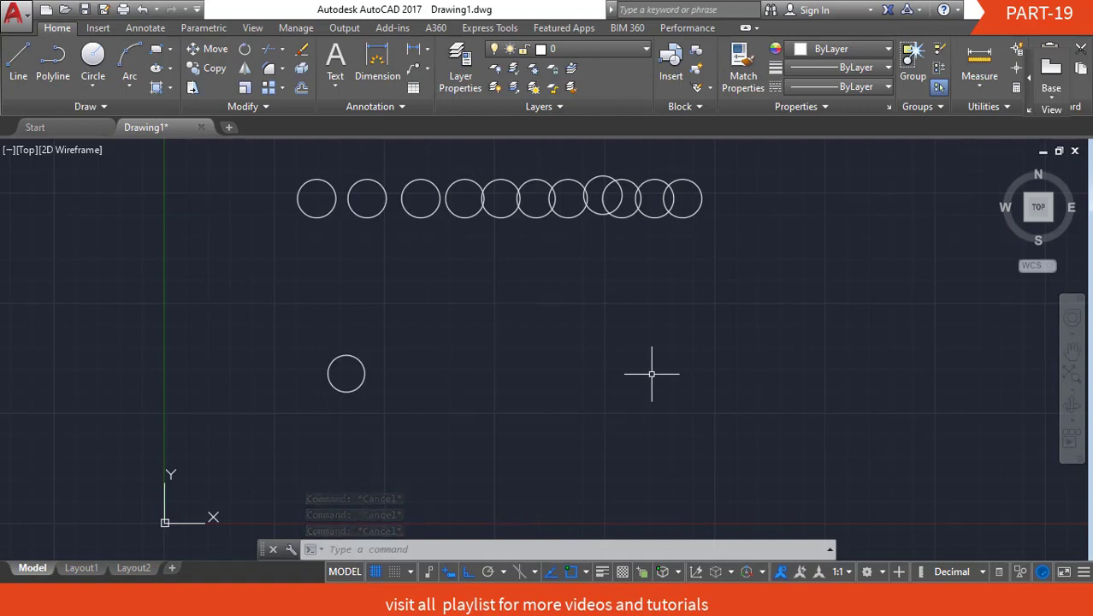
- Create a rectangular array from the single circle below the row
text(AR)
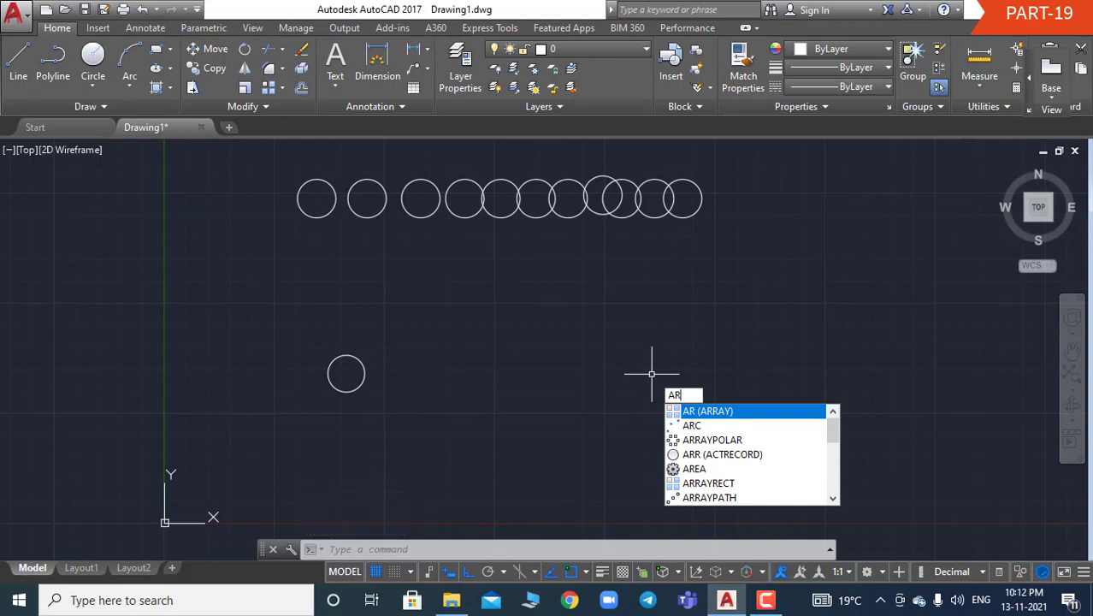
key(Return)
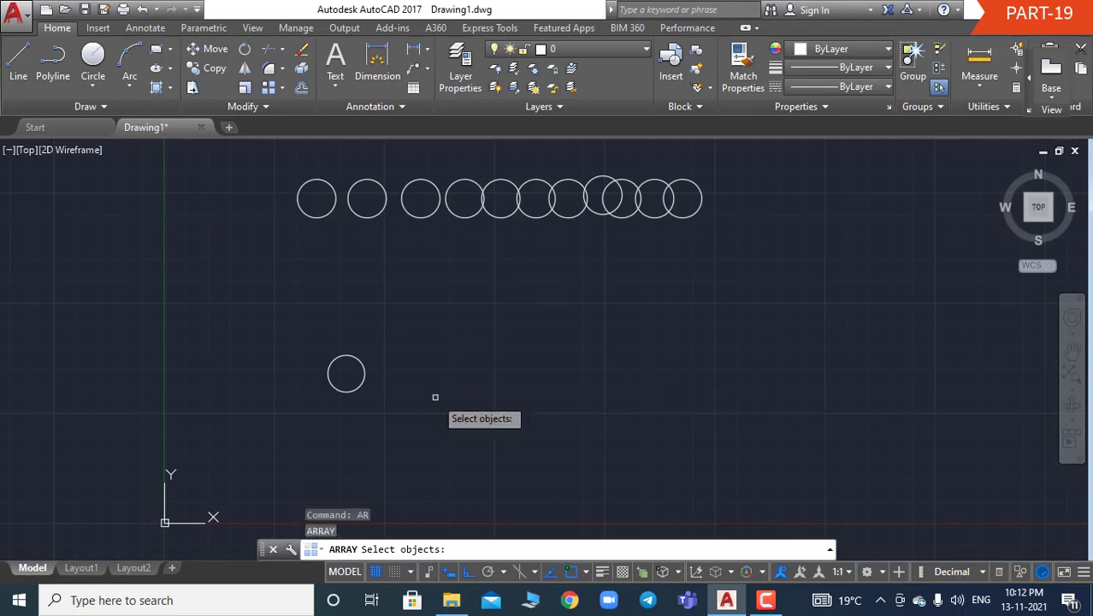
click(352, 355)
key(Return)
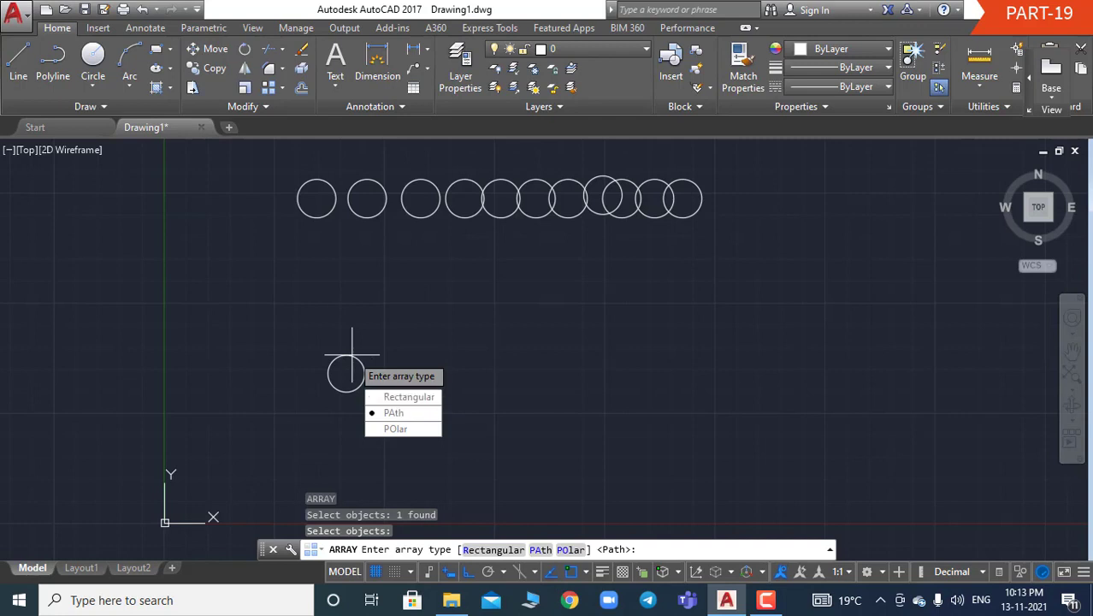
click(398, 397)
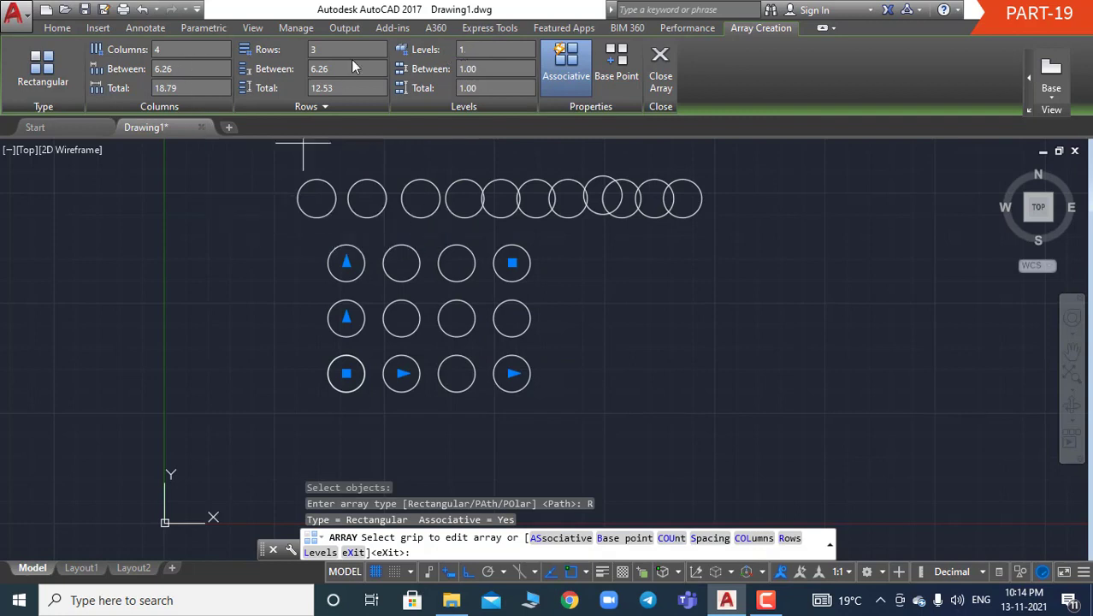
- Try 2 rows in the rectangular array and return the row count to 3
click(311, 50)
text(2)
key(Return)
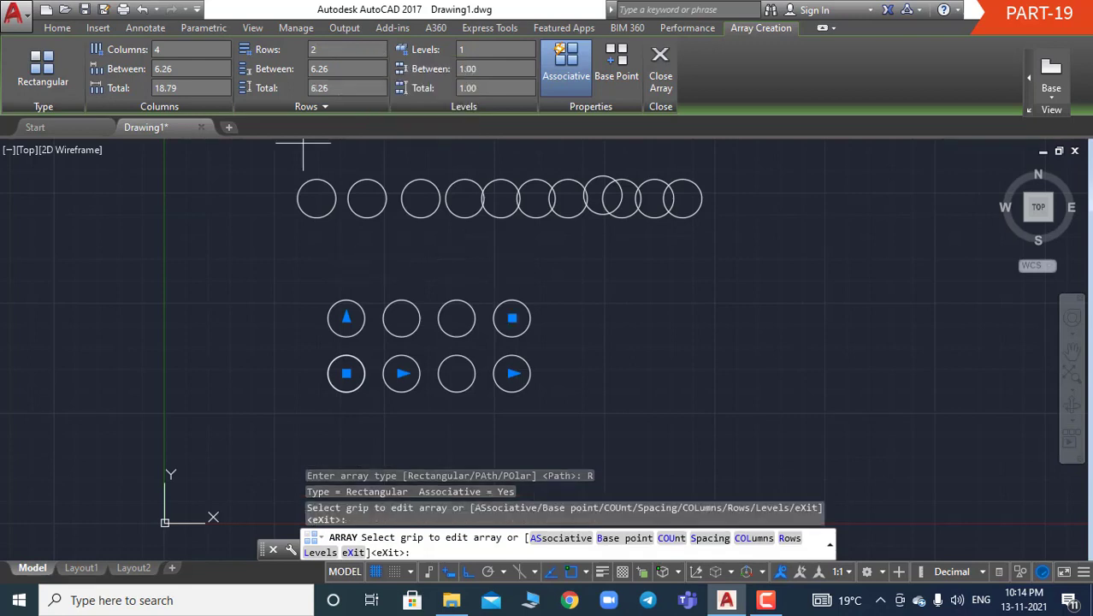
click(320, 53)
text(3)
key(Return)
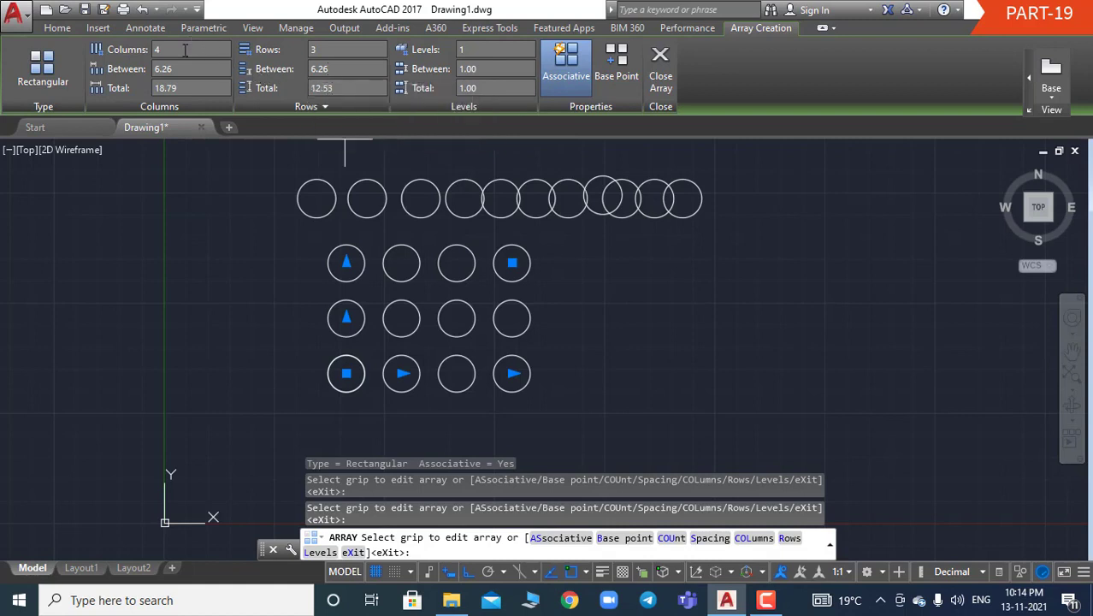
- Try 5 and 3 columns in the rectangular array and return the column count to 4
click(156, 50)
text(5)
key(Return)
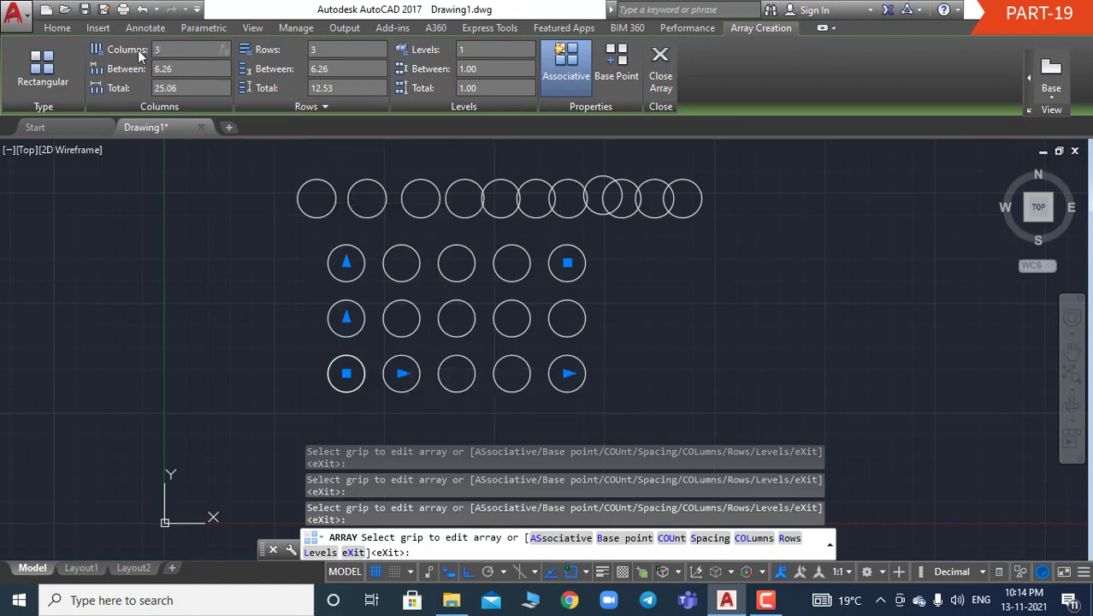
text(3)
key(Return)
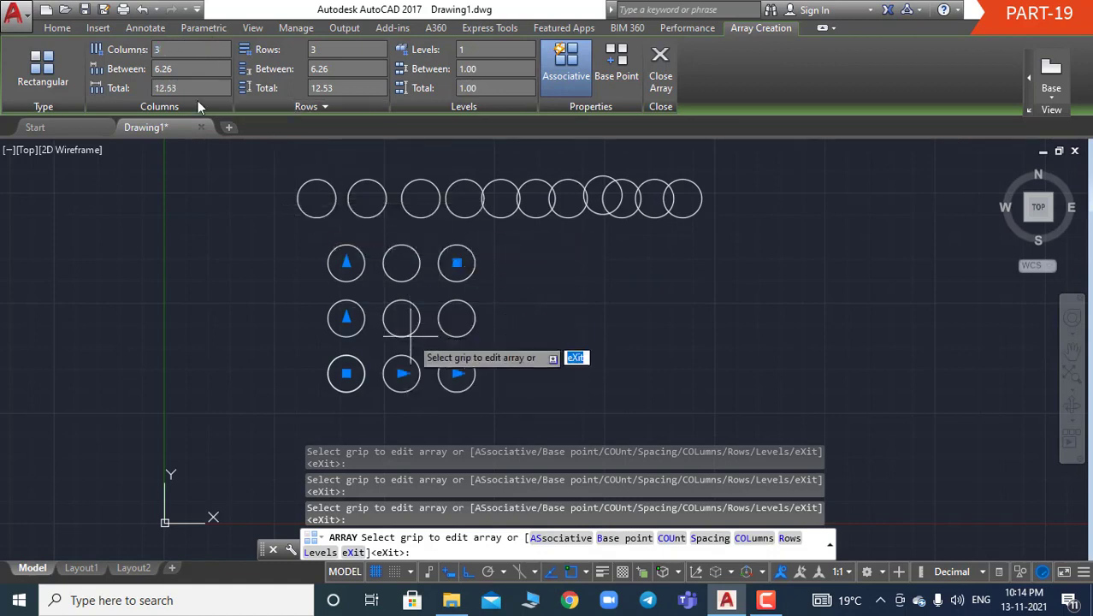
text(4)
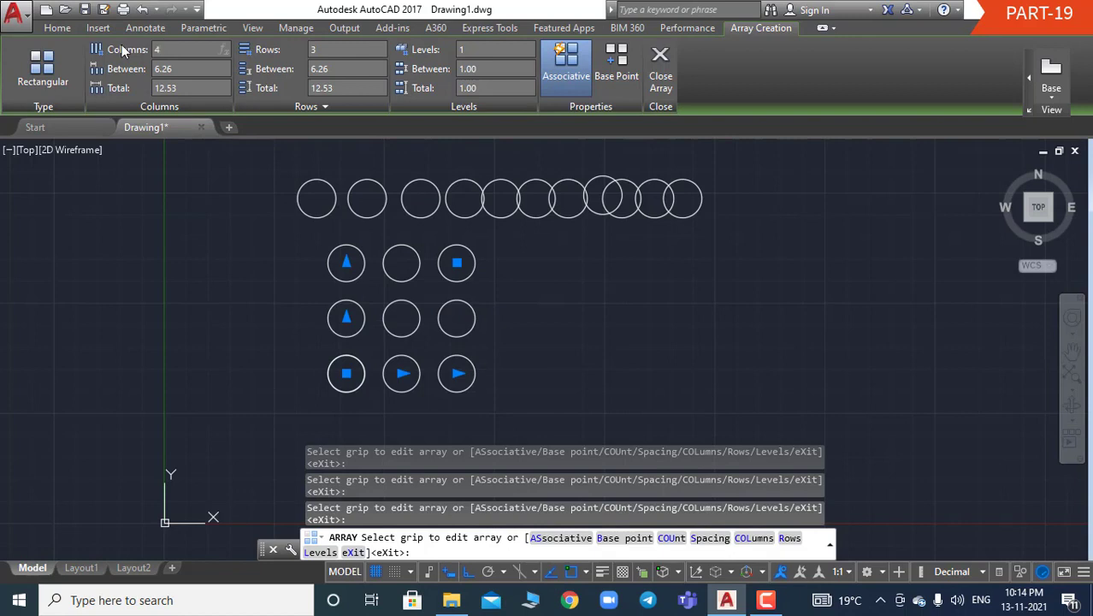
key(Return)
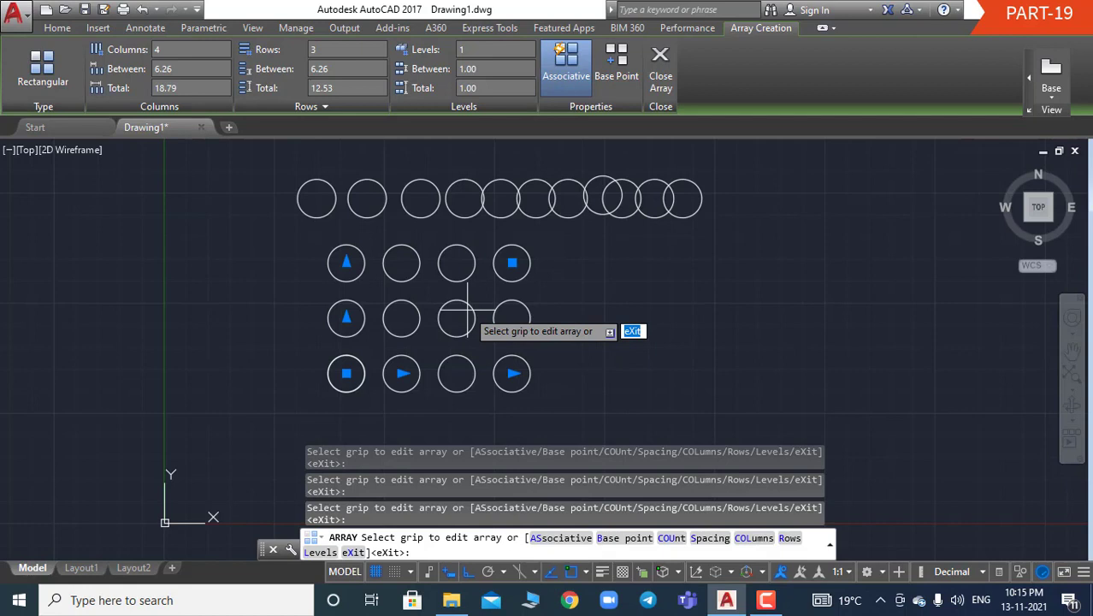
- Set the spacing between the array's columns to 5
click(172, 67)
text(5)
key(Return)
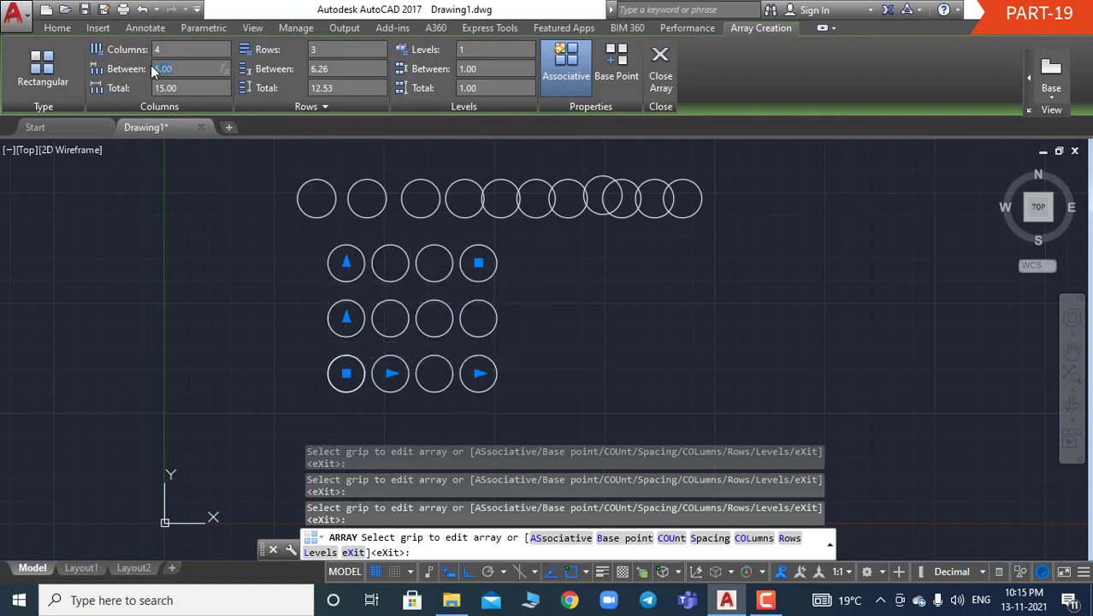
- Try column spacings of 3 and 4 in the rectangular array
text(3)
key(Return)
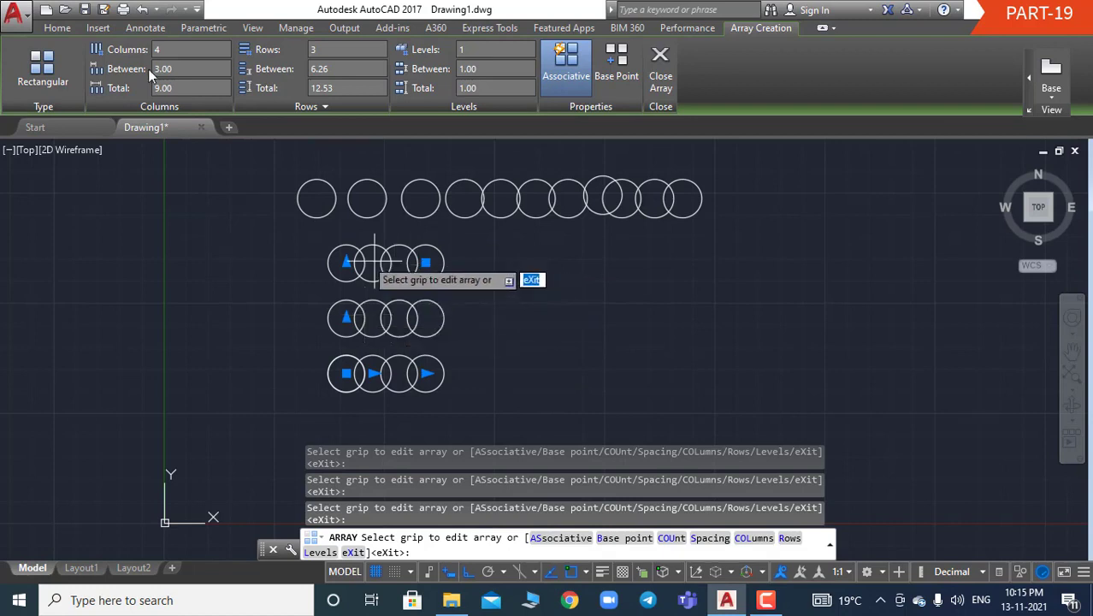
click(184, 68)
text(4)
key(Return)
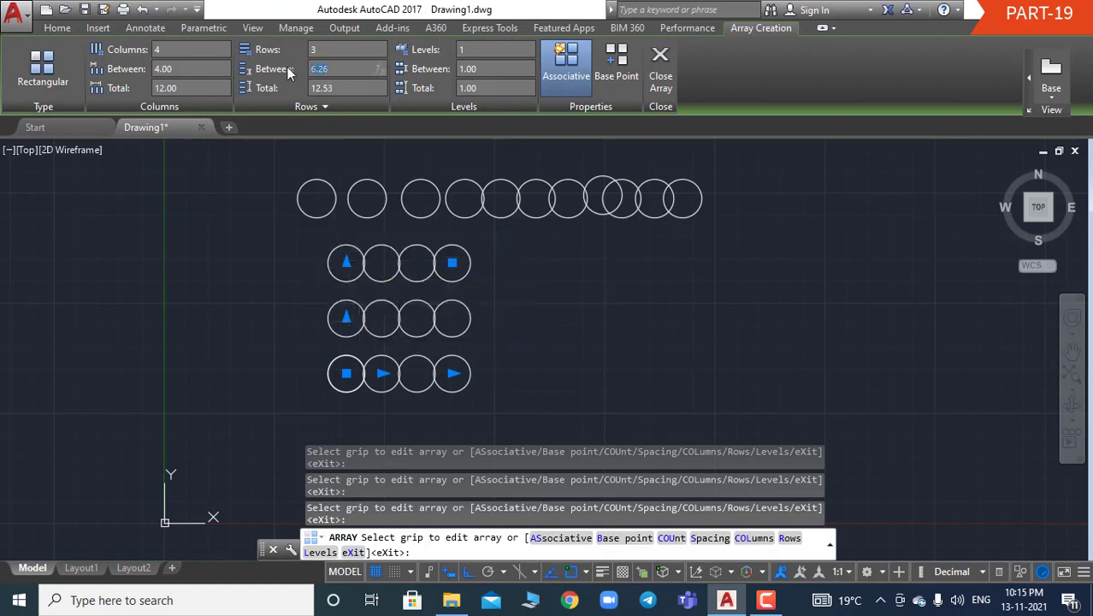
- Try row spacings of 5 and 4 in the rectangular array
text(5)
key(Return)
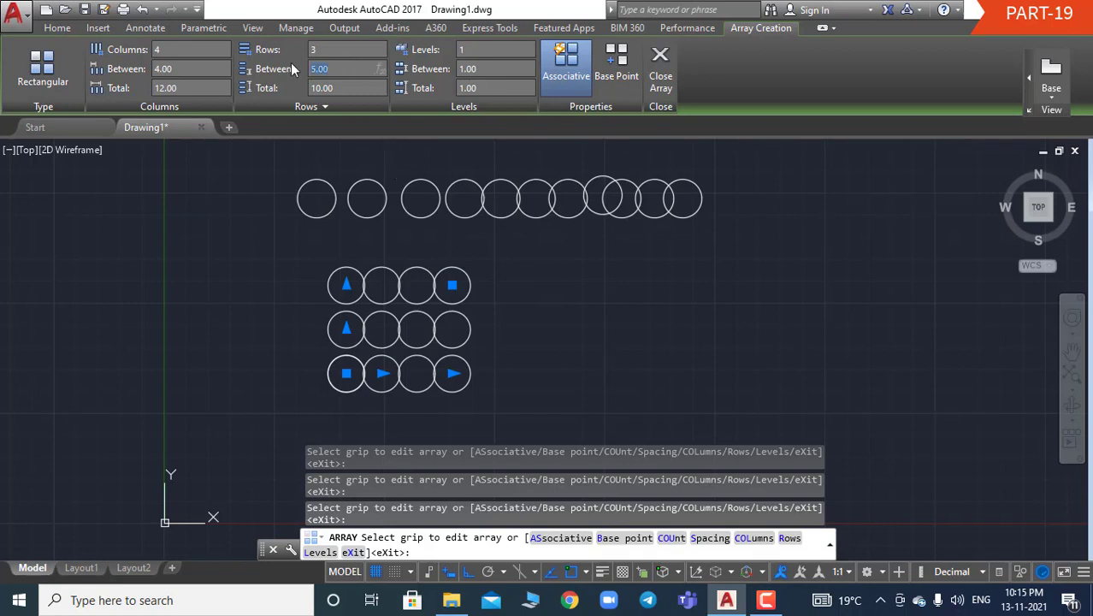
text(4)
key(Return)
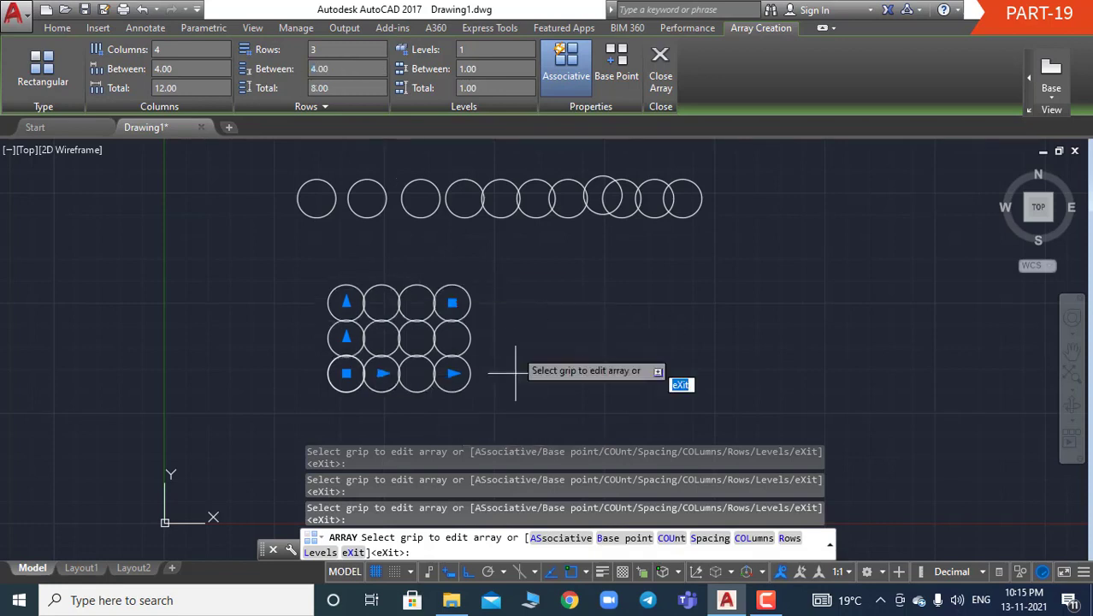
- Set both the row spacing and the column spacing of the rectangular array to 5 and finish the array
click(341, 71)
text(5)
key(Return)
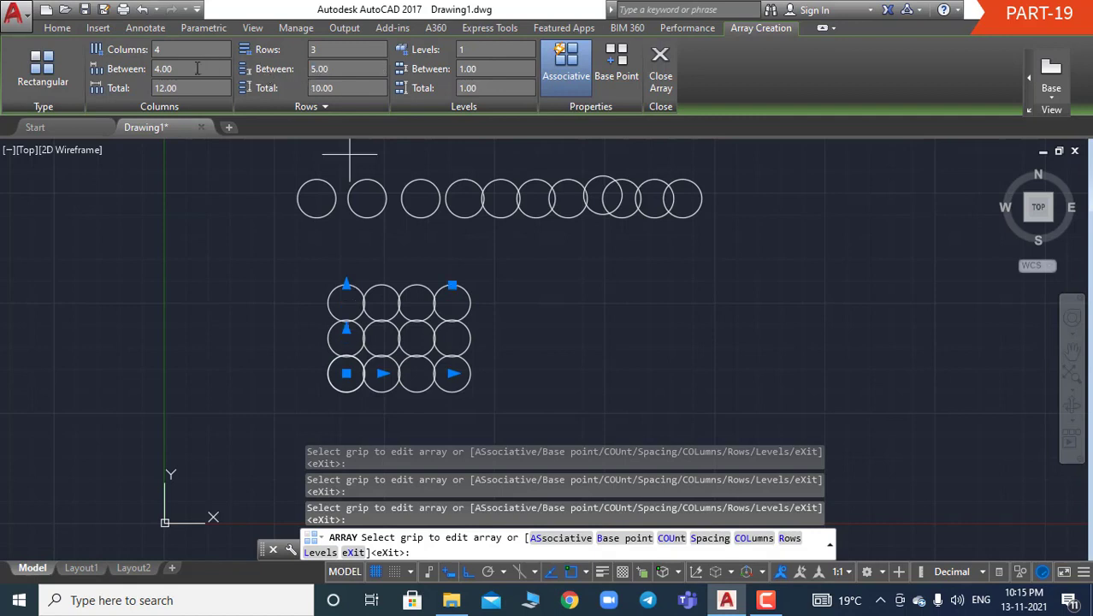
click(165, 75)
text(5)
key(Return)
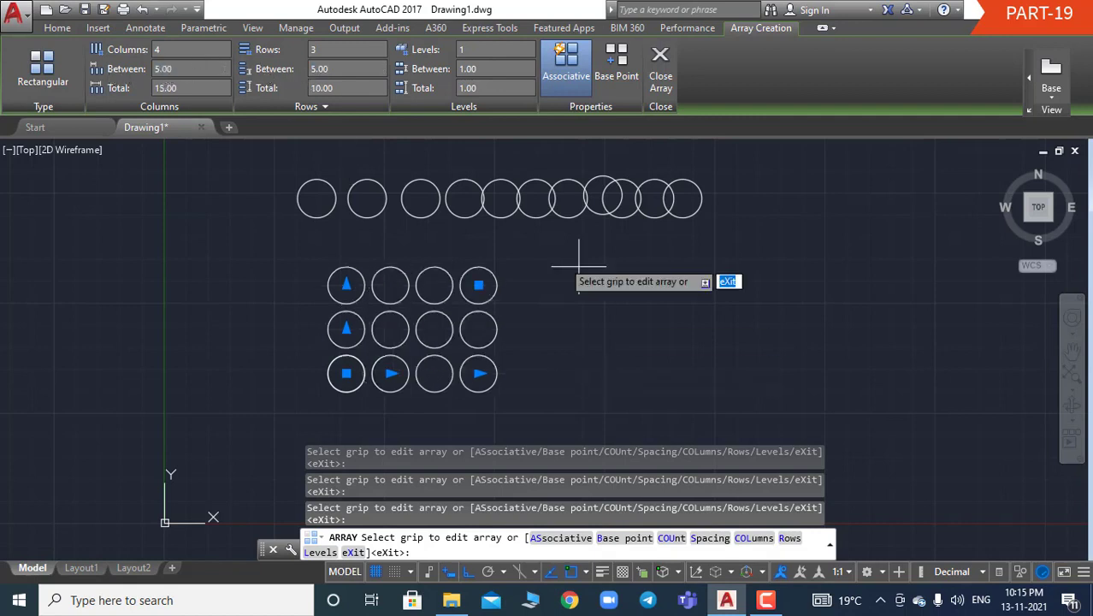
click(660, 81)
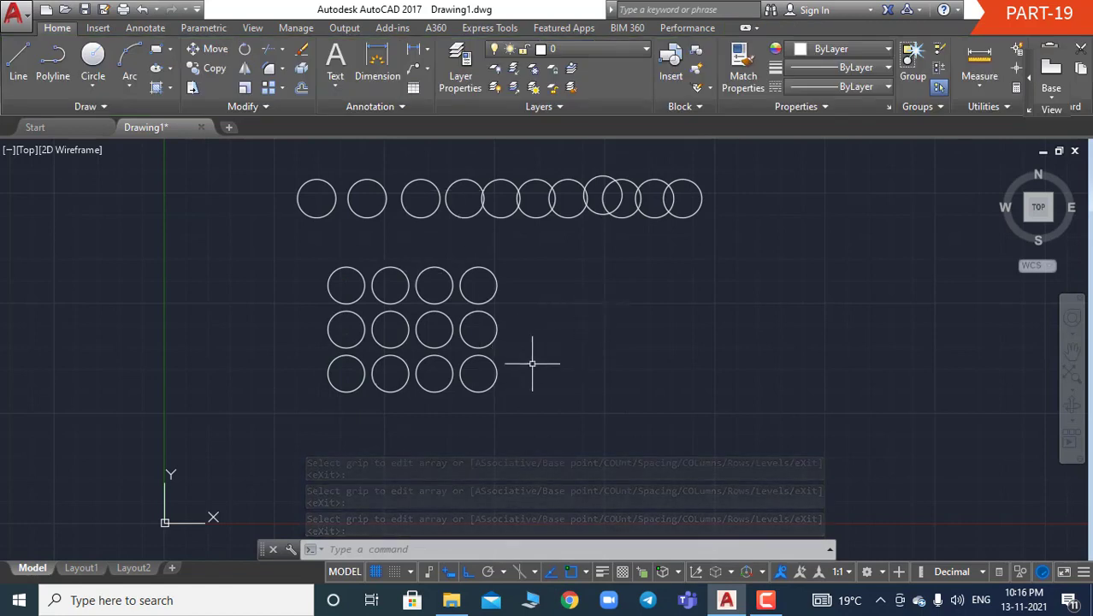
key(Escape)
key(Escape)
key(Escape)
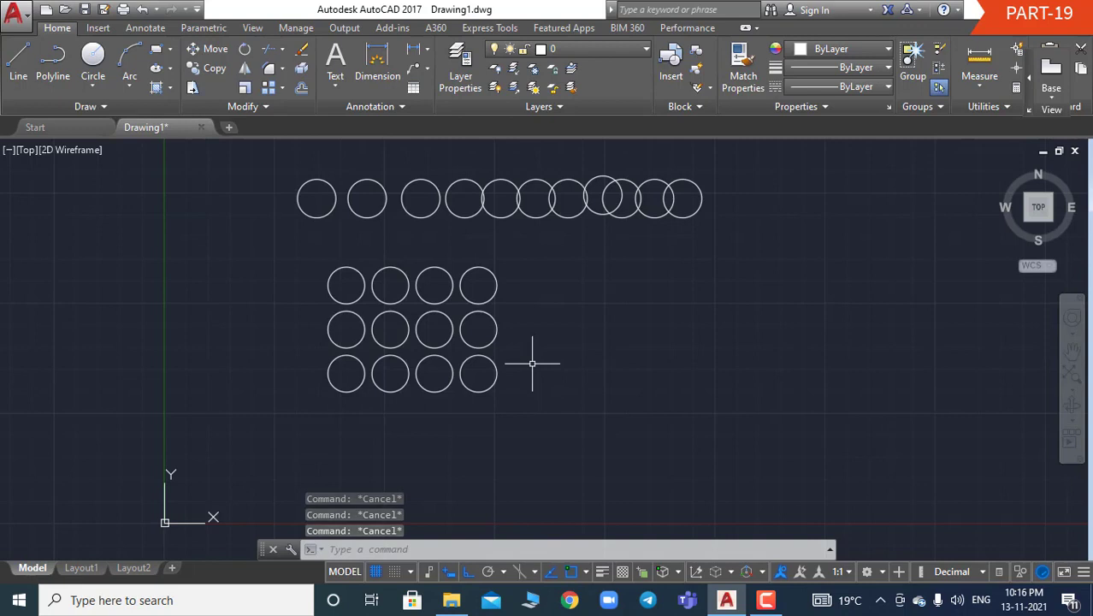
- Draw a single small circle in the empty space to the right of the rectangular array
text(c)
key(Return)
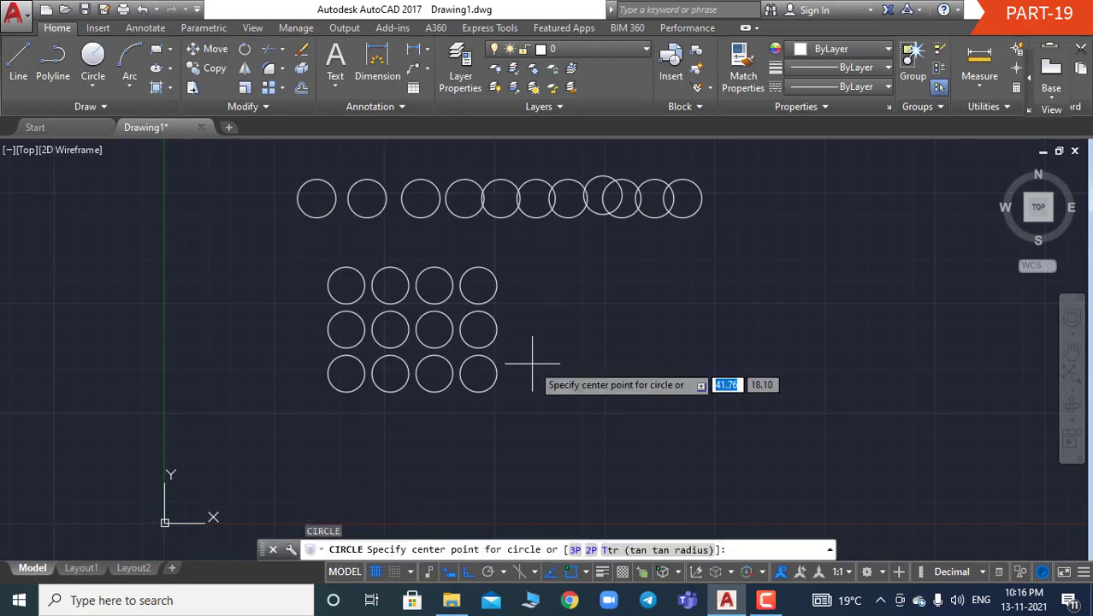
click(623, 342)
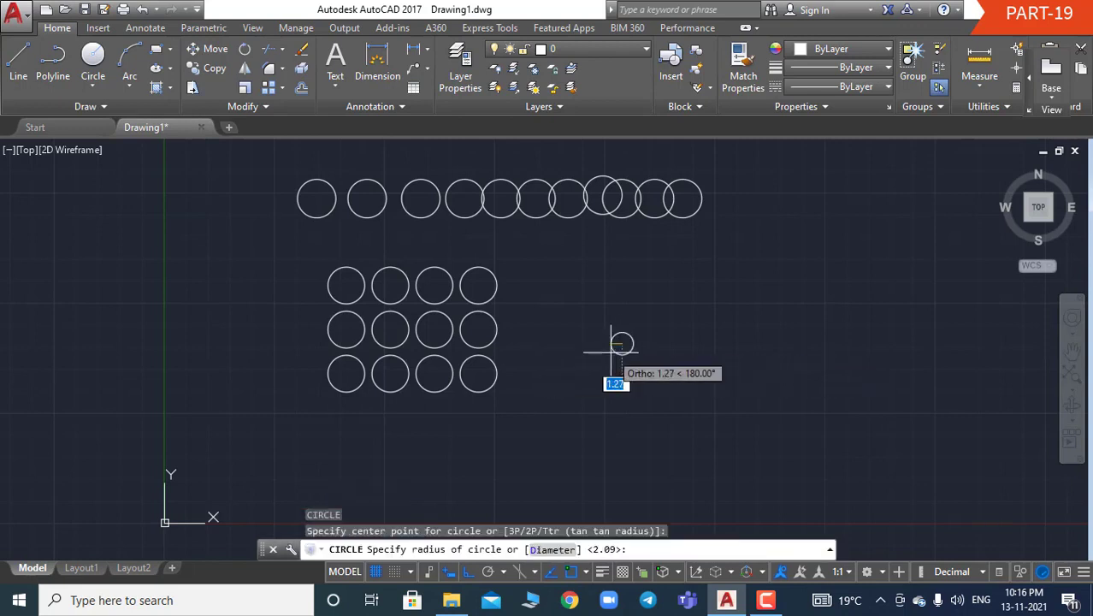
click(612, 359)
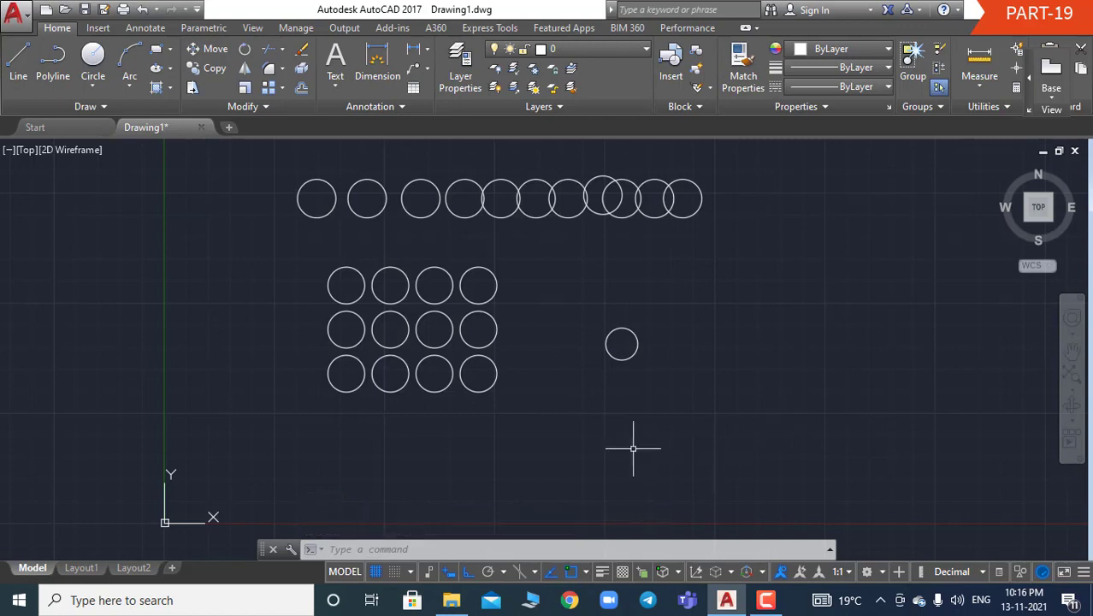
key(Escape)
key(Escape)
key(Escape)
- Try a polar array of the lone circle around a center point well to its right, and undo it
text(AR)
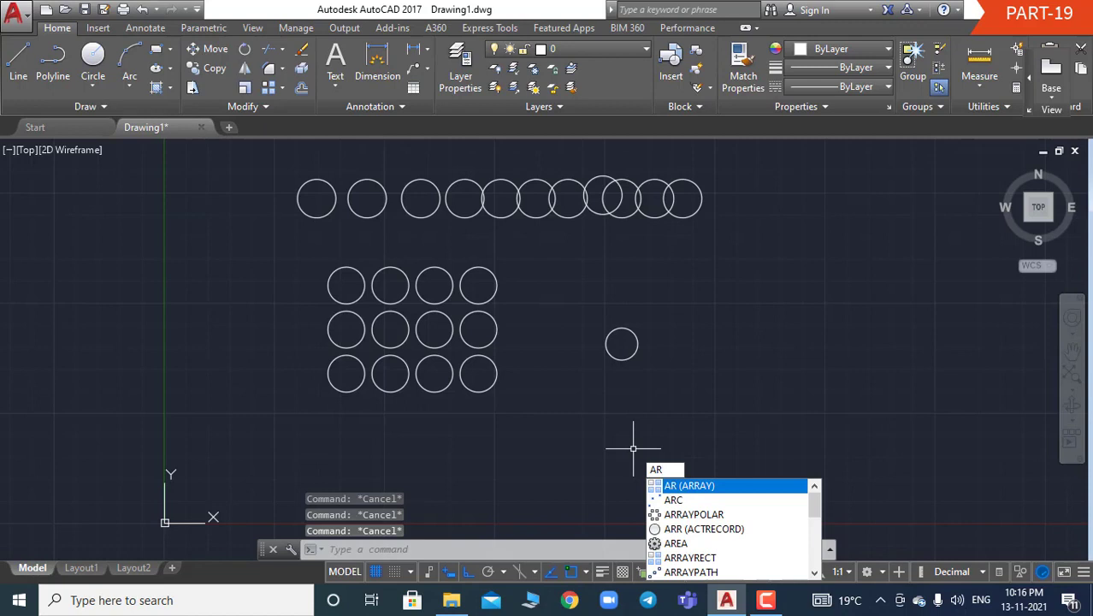
key(Return)
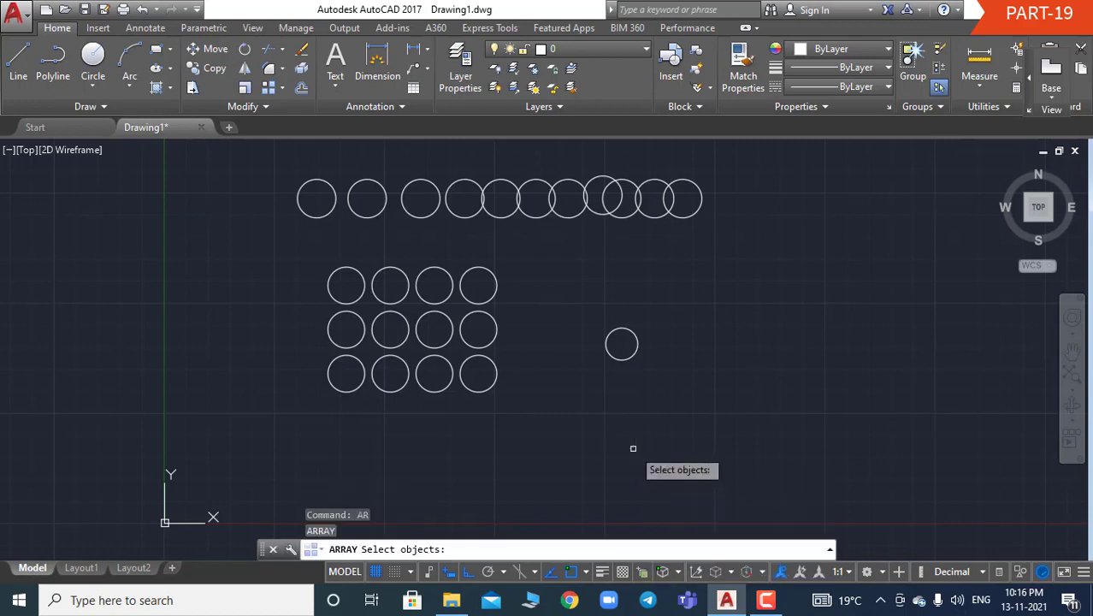
click(614, 328)
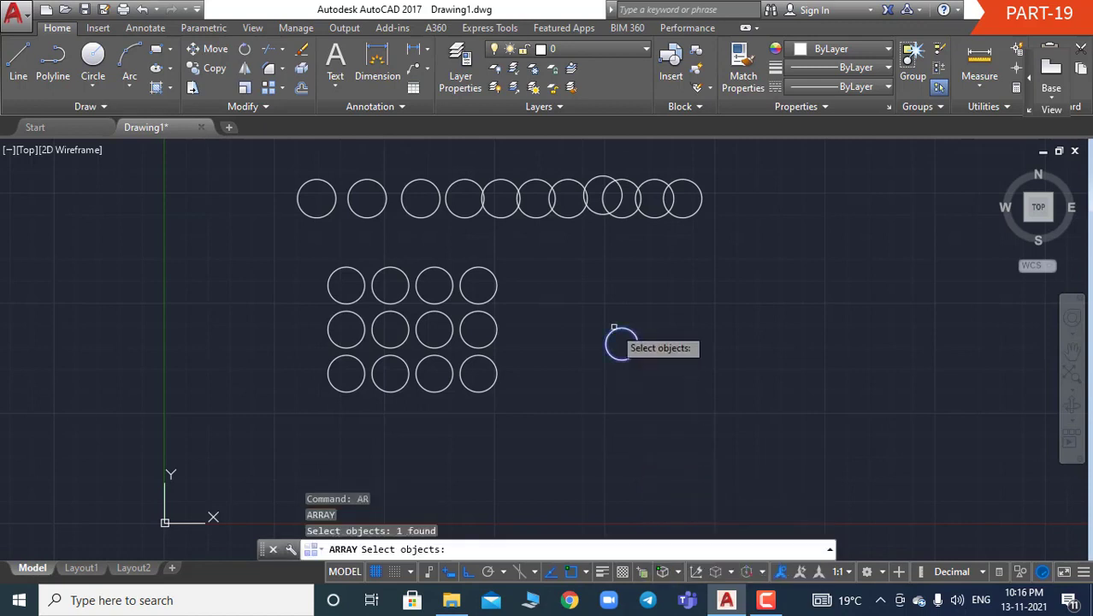
key(Return)
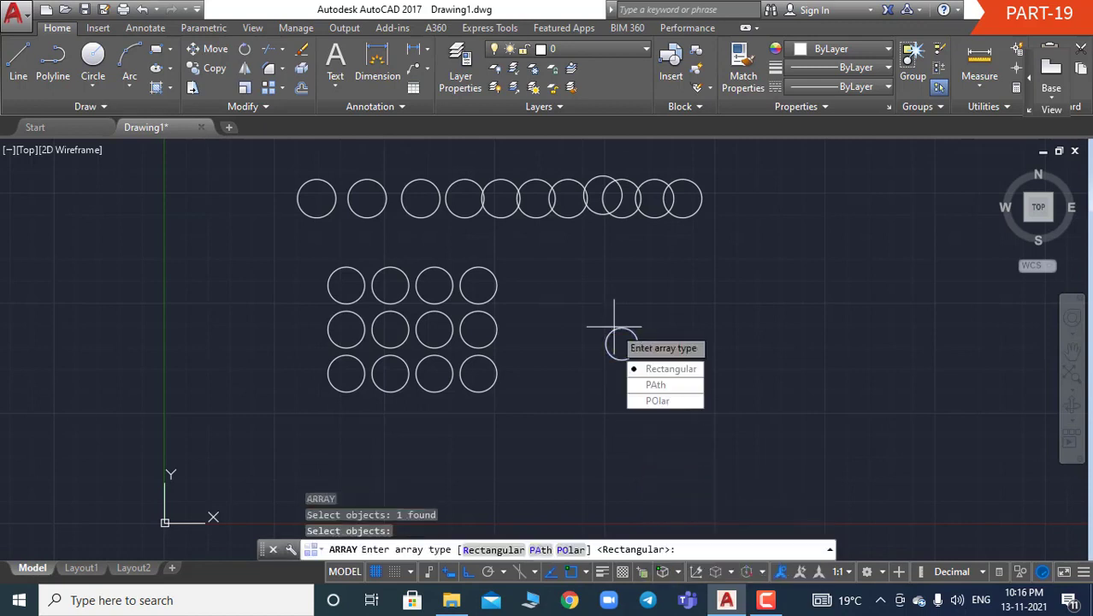
click(665, 402)
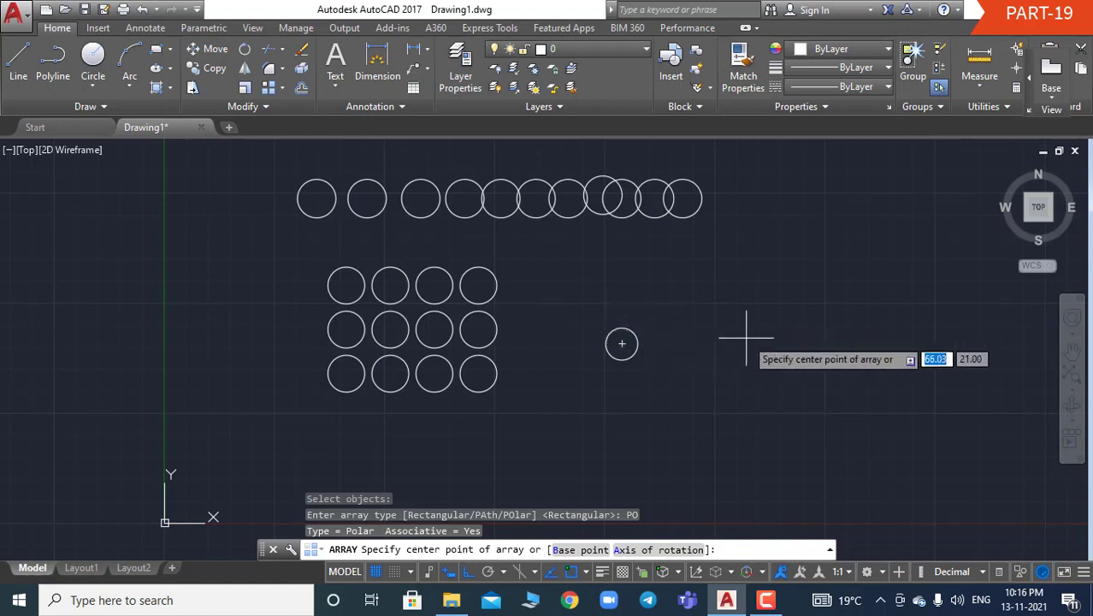
click(756, 337)
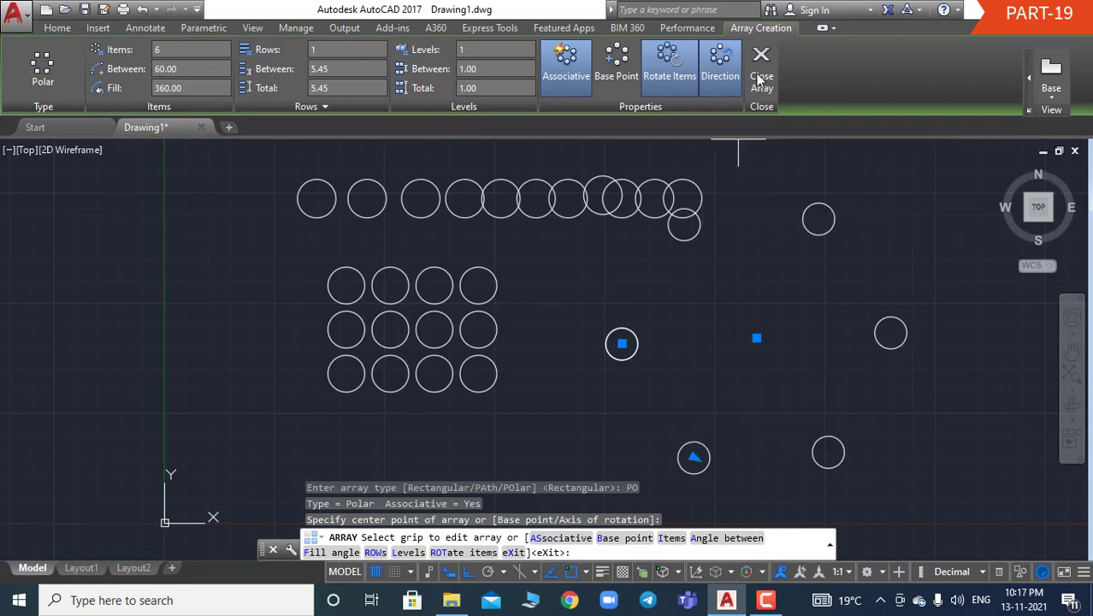
key(Return)
key(ctrl+z)
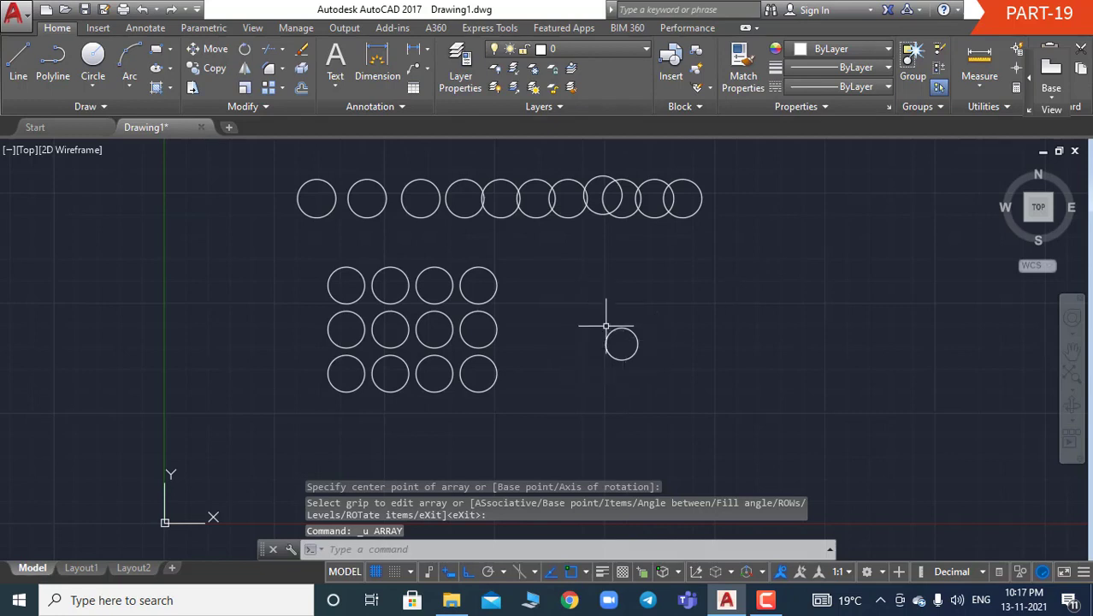
key(Escape)
key(Escape)
key(Escape)
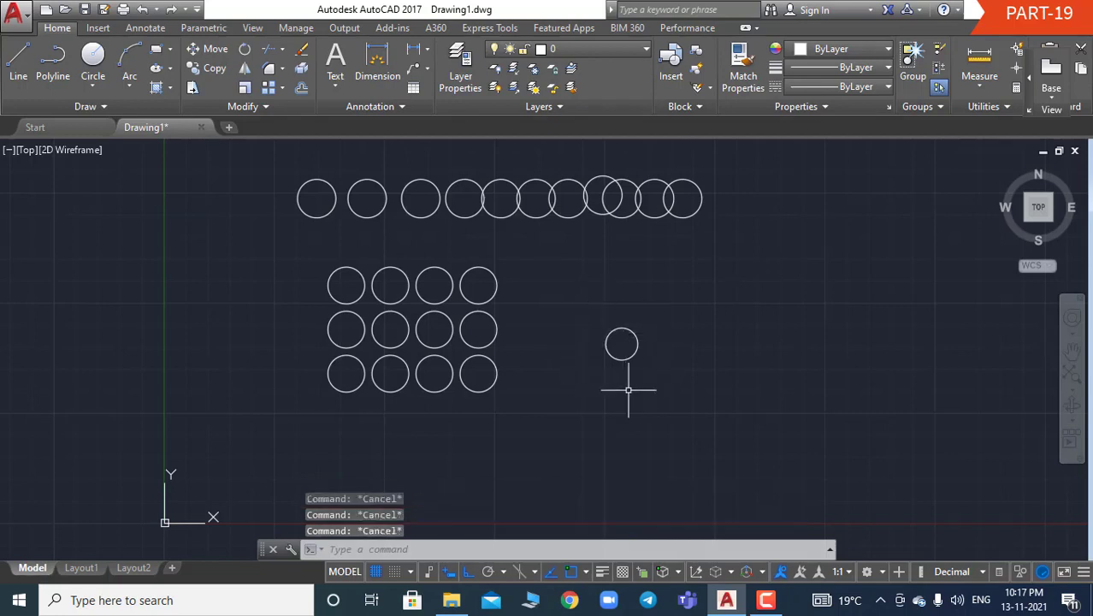
- Create a polar array of the lone circle around a center point a short distance to its right
text(ar)
key(Return)
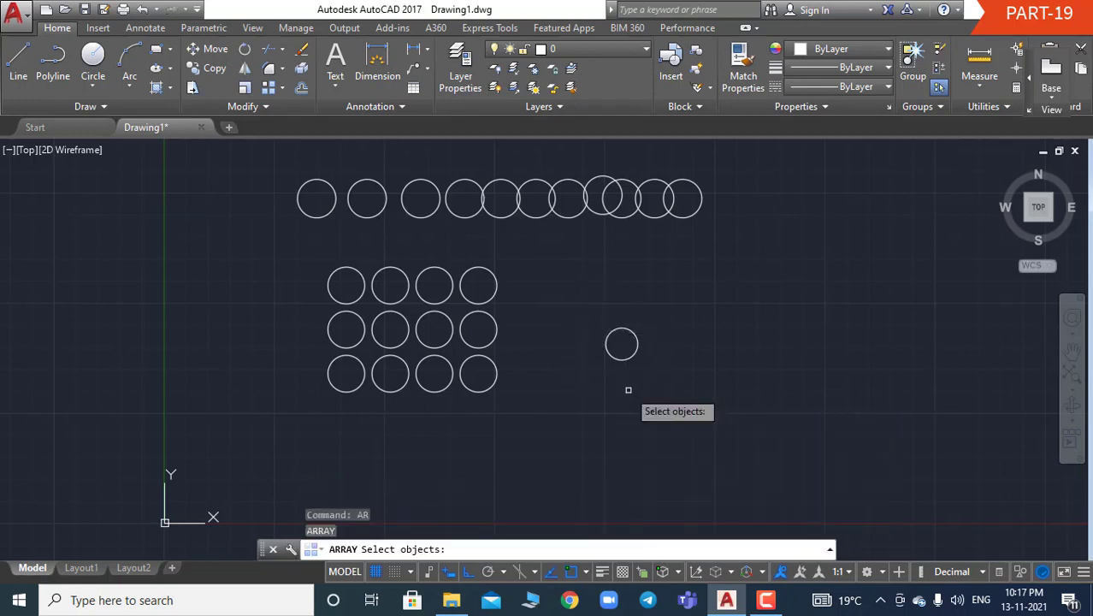
click(610, 357)
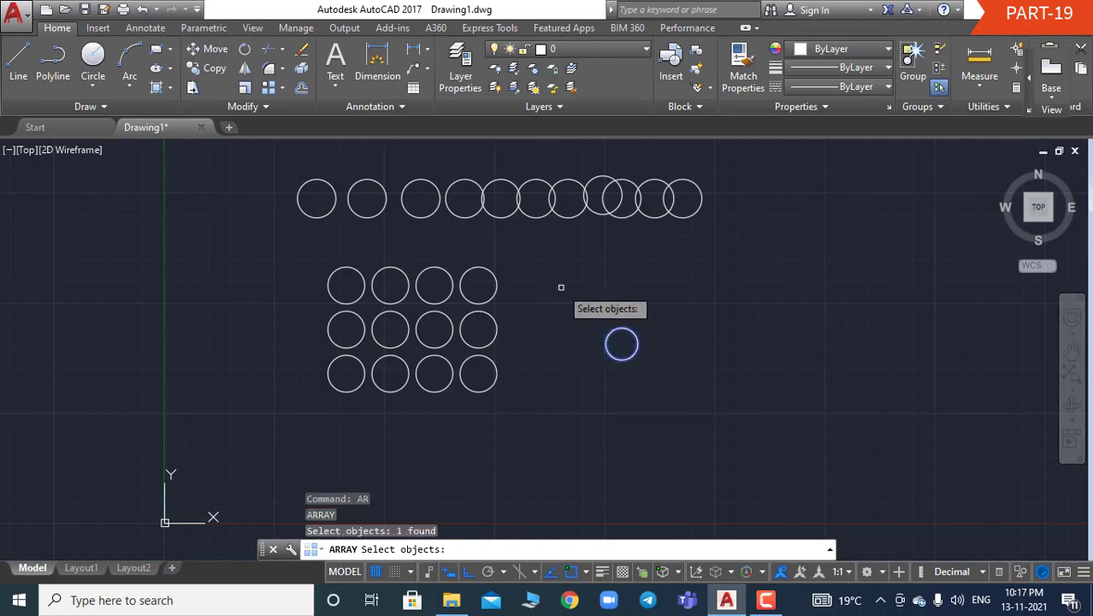
key(Return)
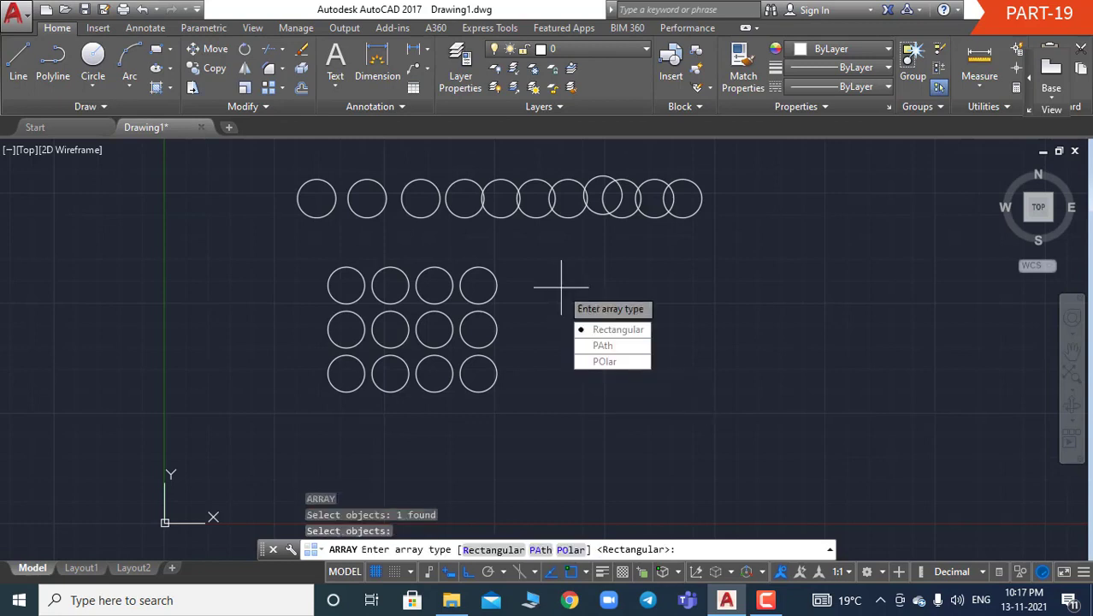
click(608, 361)
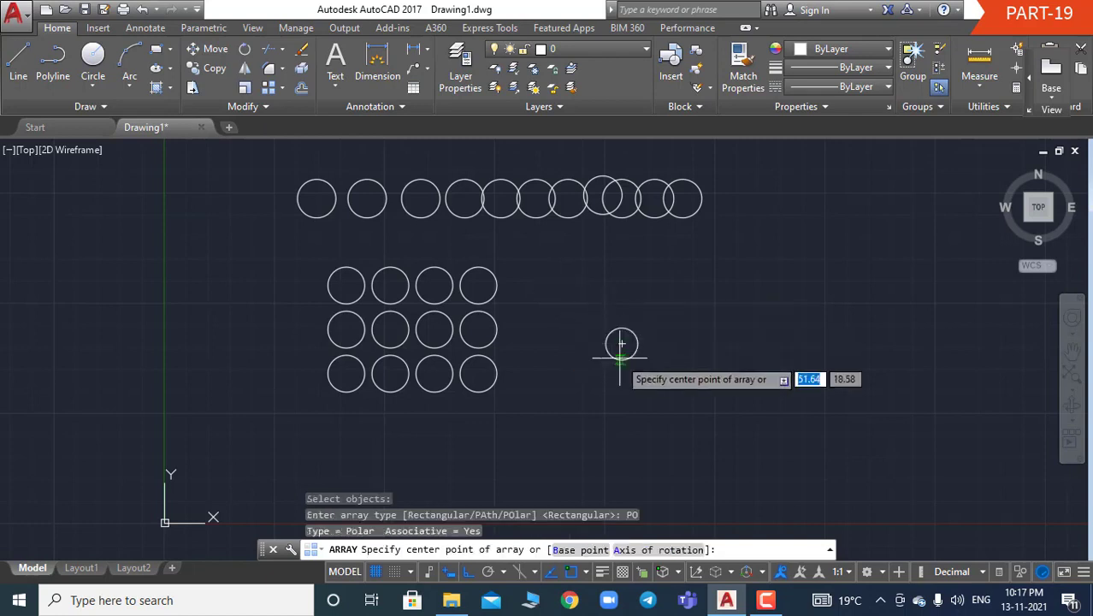
click(689, 342)
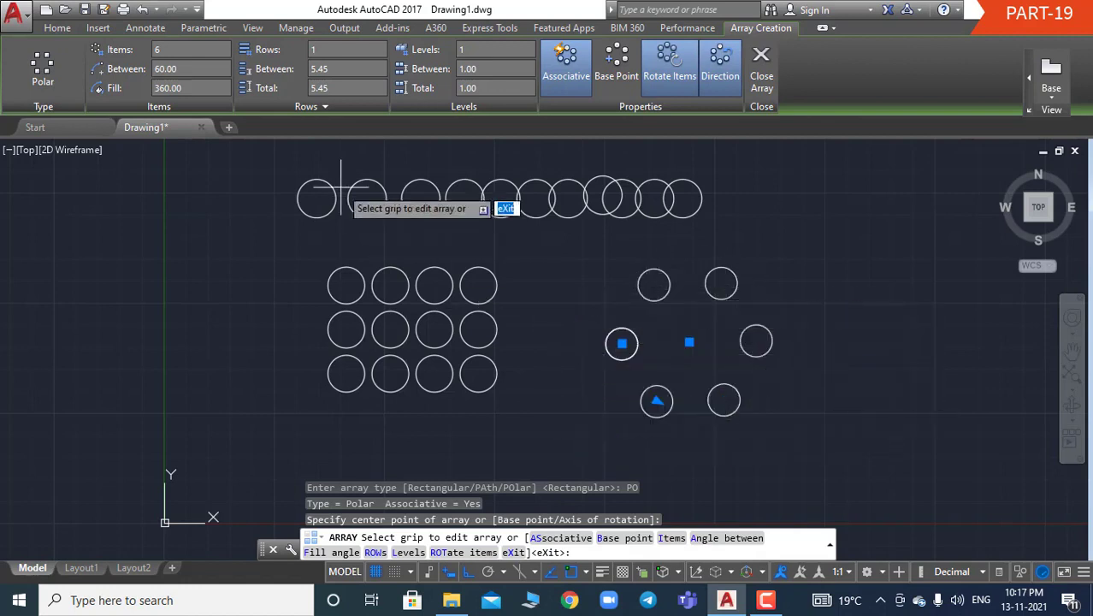
- Try 8 and 10 items in the polar array
click(155, 50)
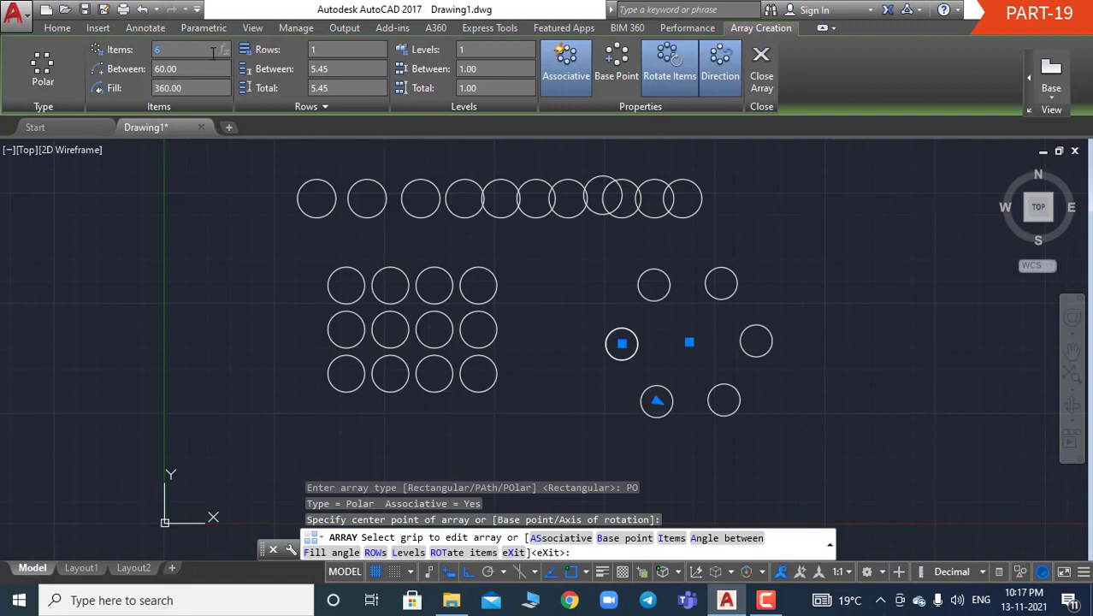
text(8)
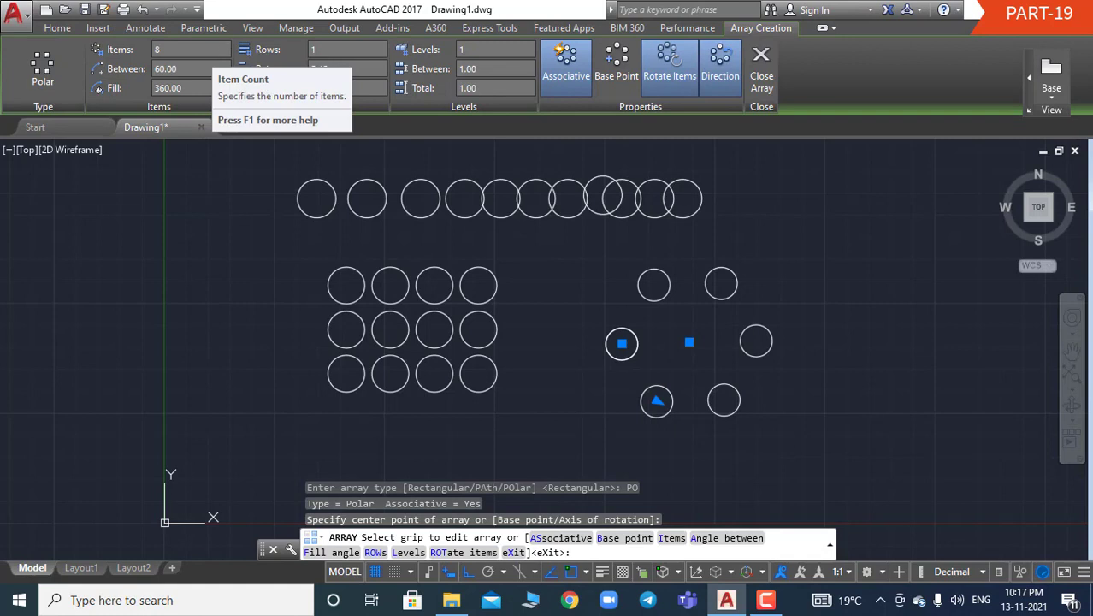
key(Return)
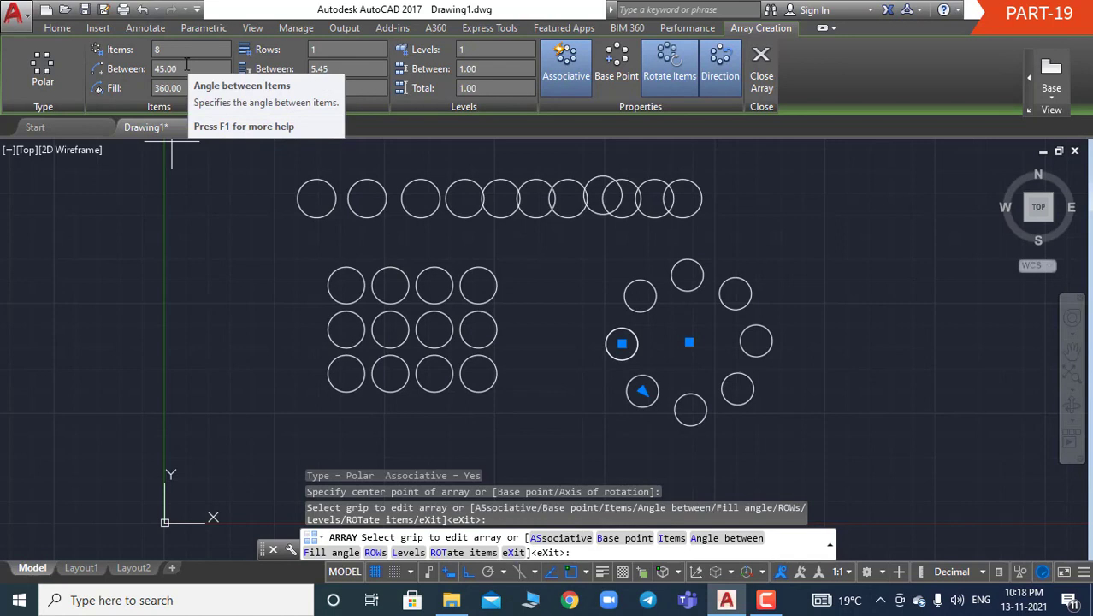
click(157, 69)
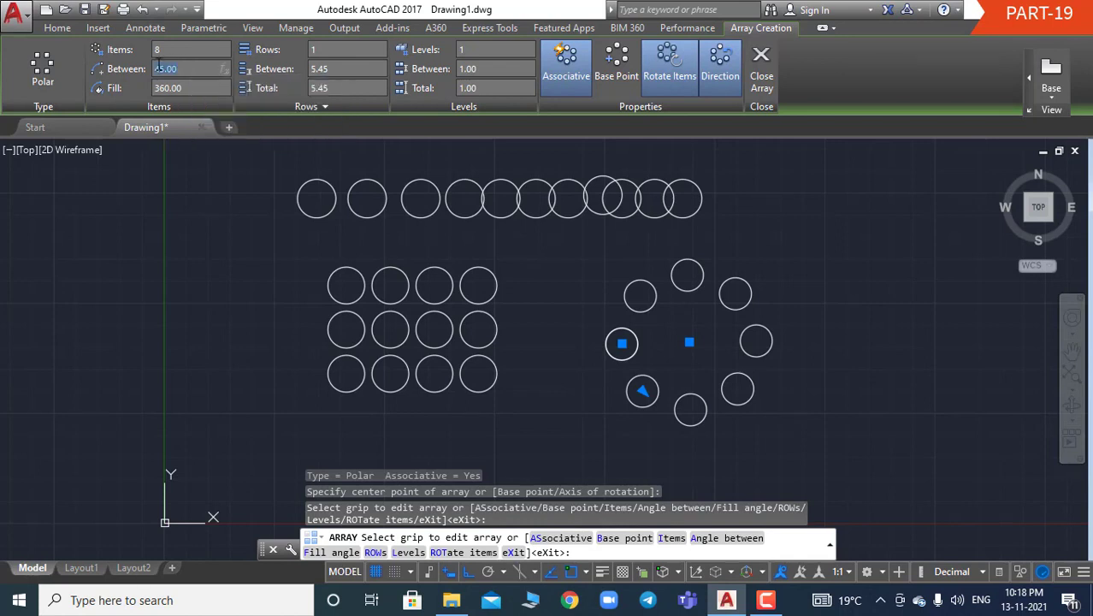
key(Return)
text(10)
key(Return)
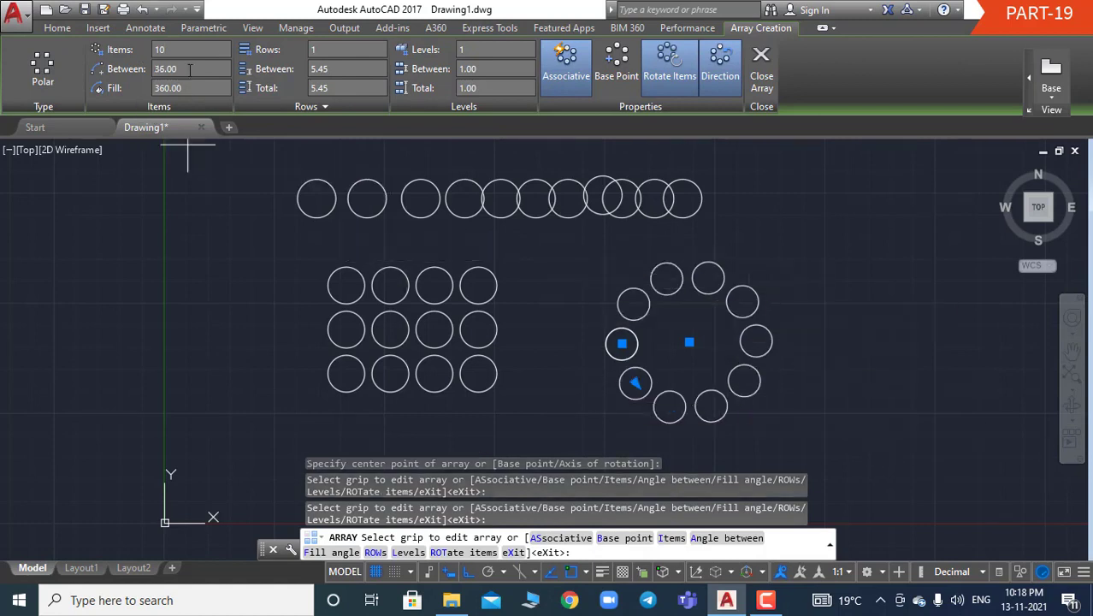
- Set the polar array's item count to 12 and finish the array
click(121, 50)
text(12)
key(Return)
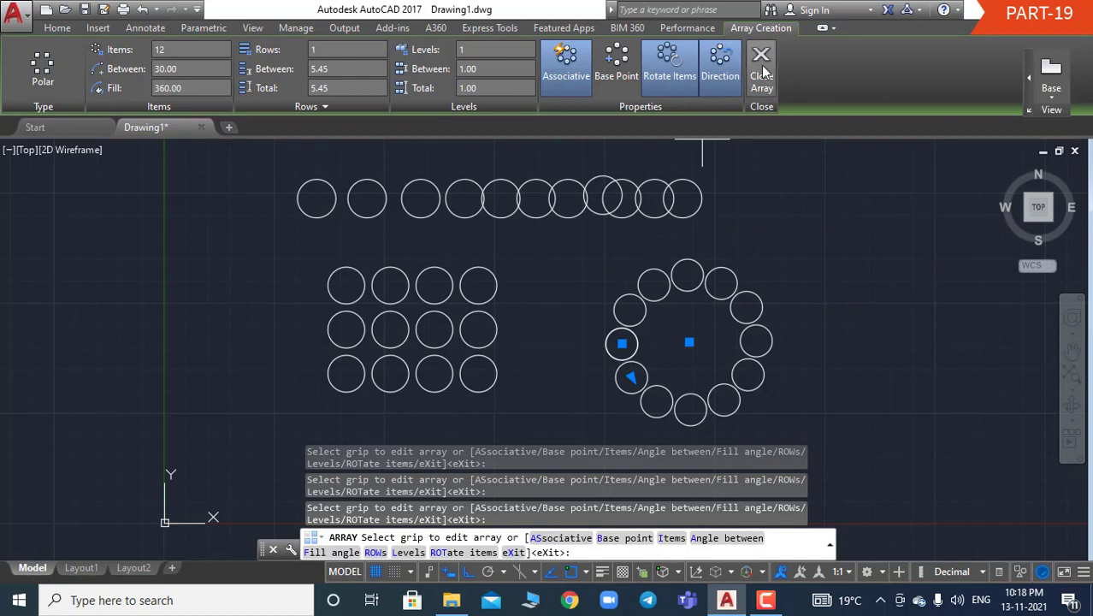
key(Escape)
key(Escape)
key(Escape)
key(Escape)
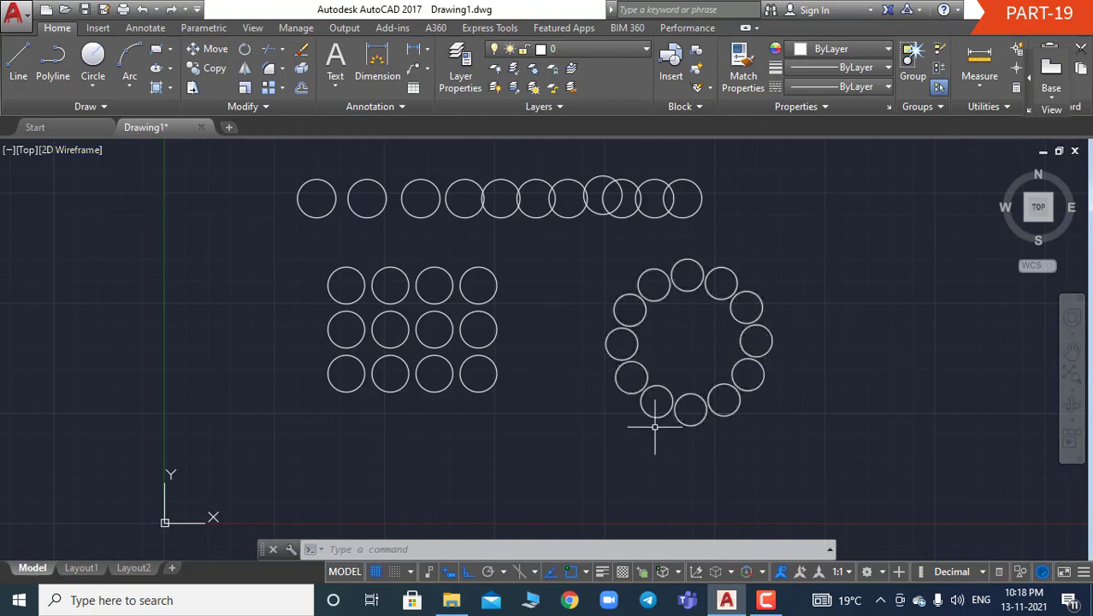
- Start an arc from a point to the right of the polar array and turn Ortho mode off
text(A)
key(Return)
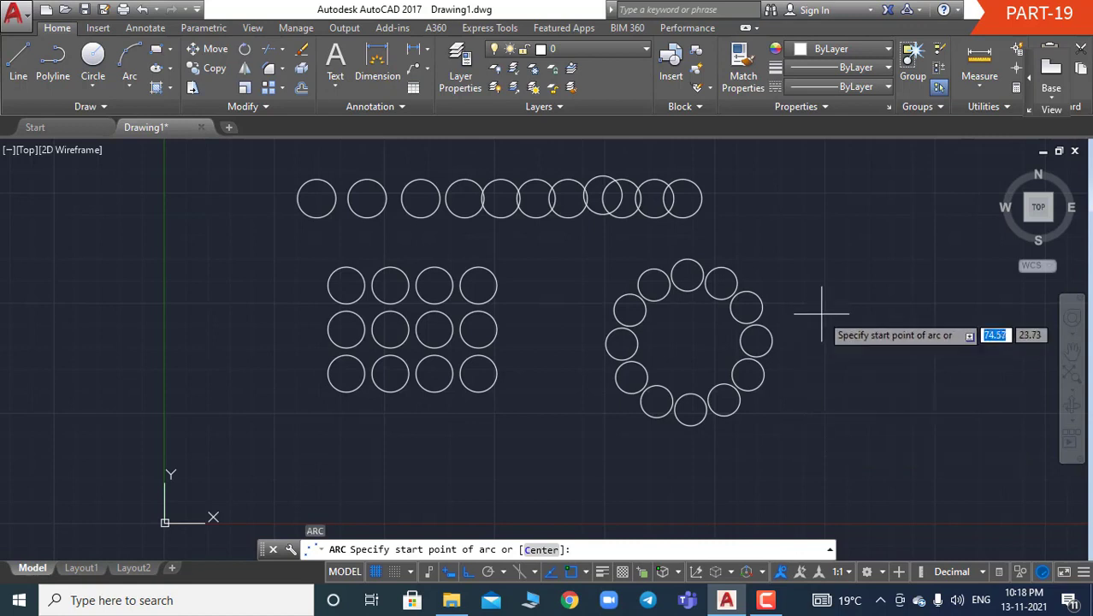
click(816, 374)
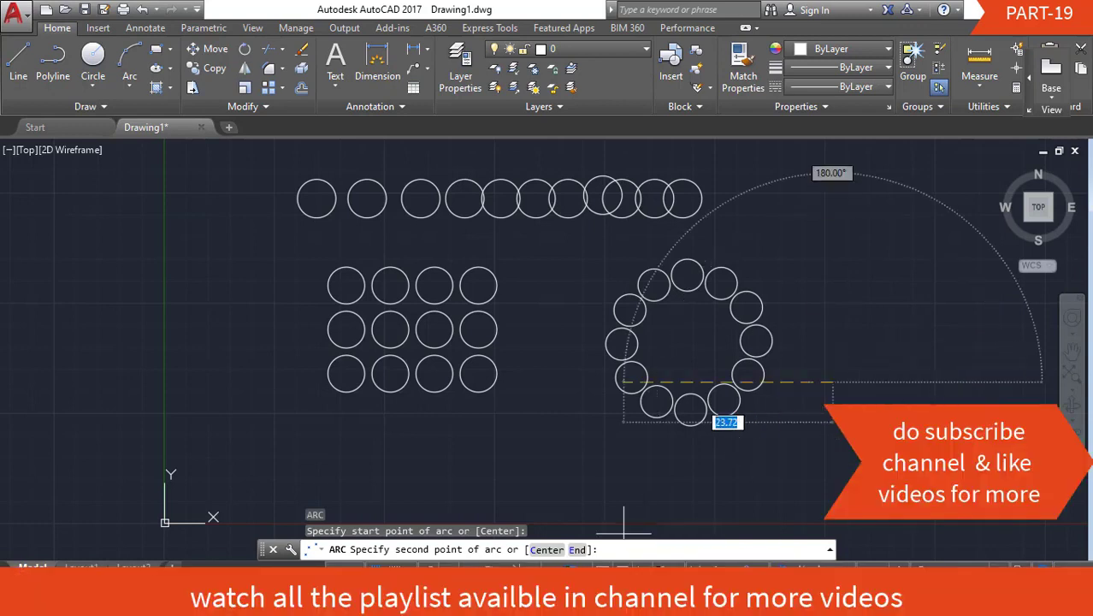
click(466, 568)
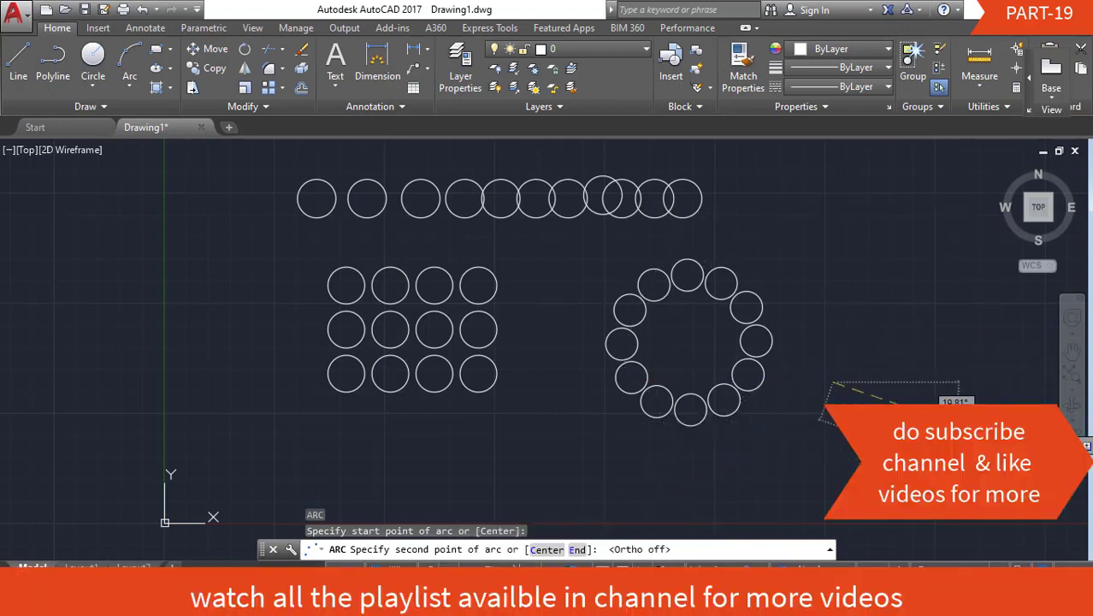